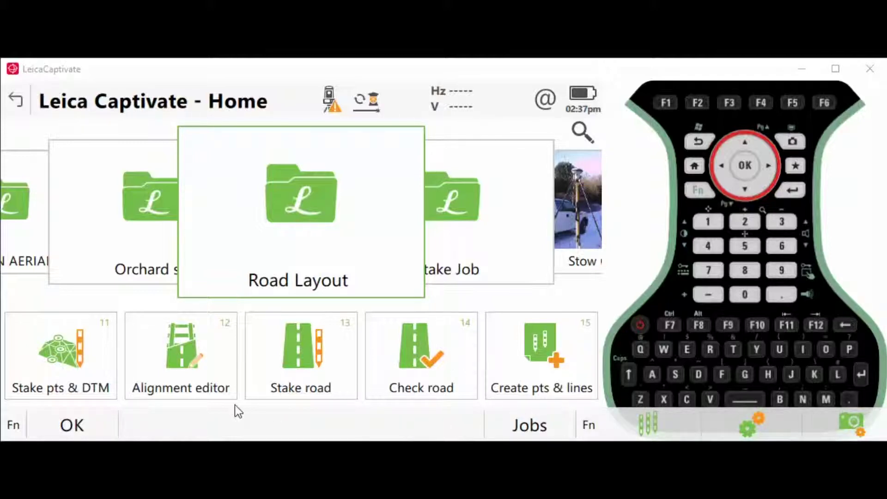
- Briefly open the alignment editor app, then return to the home screen
click(184, 371)
click(182, 369)
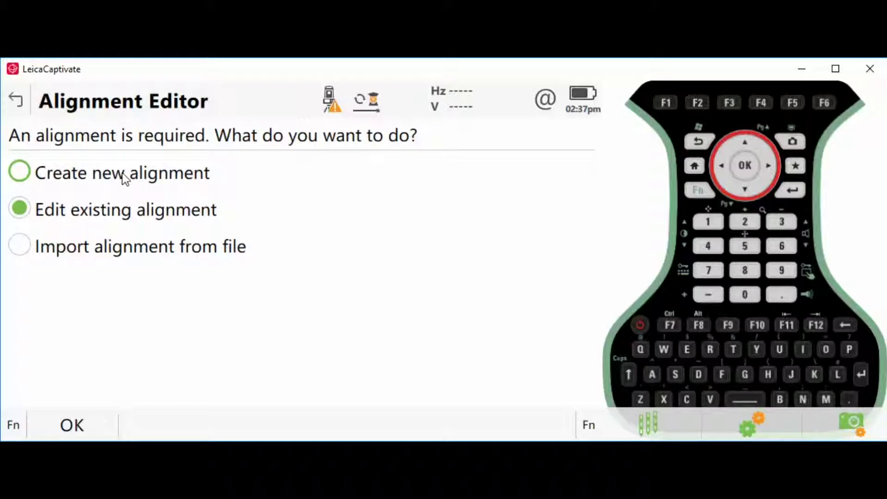
click(17, 100)
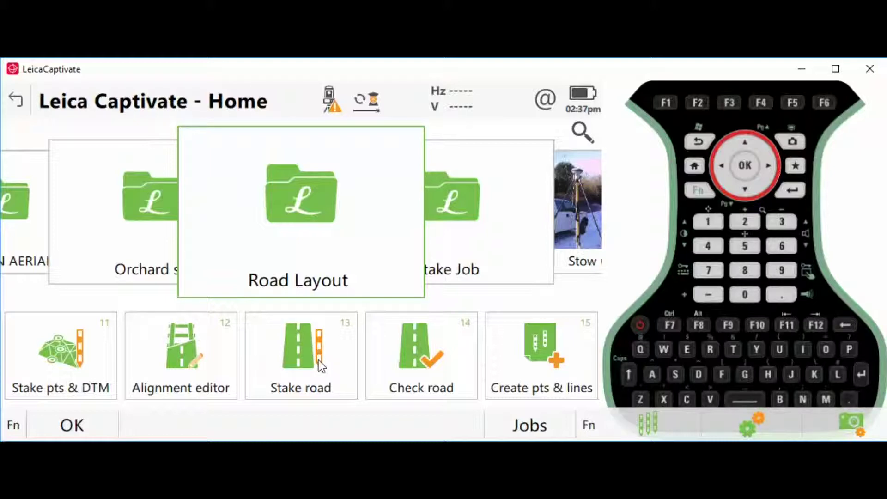
drag(298, 367, 486, 345)
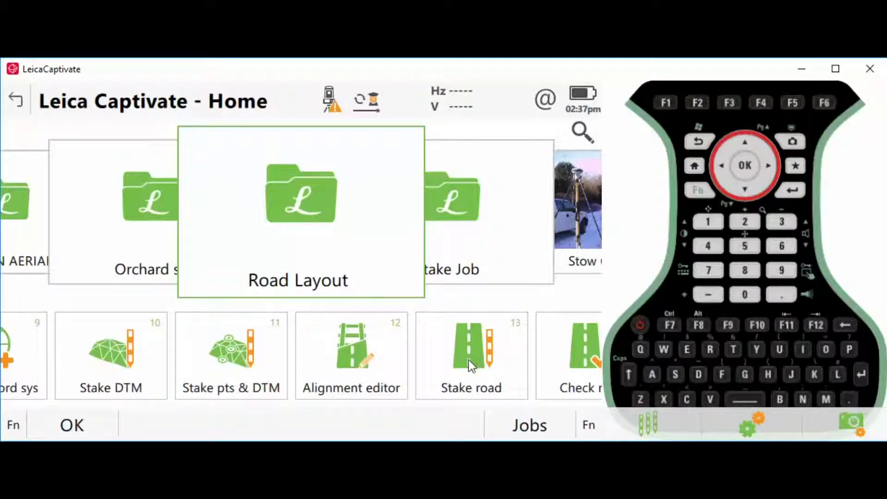
drag(390, 378, 550, 352)
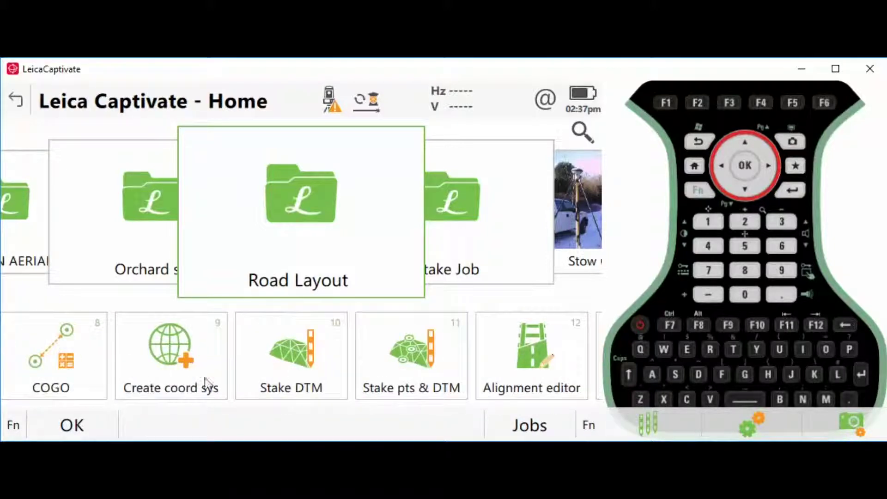
drag(207, 382, 340, 348)
drag(202, 369, 405, 357)
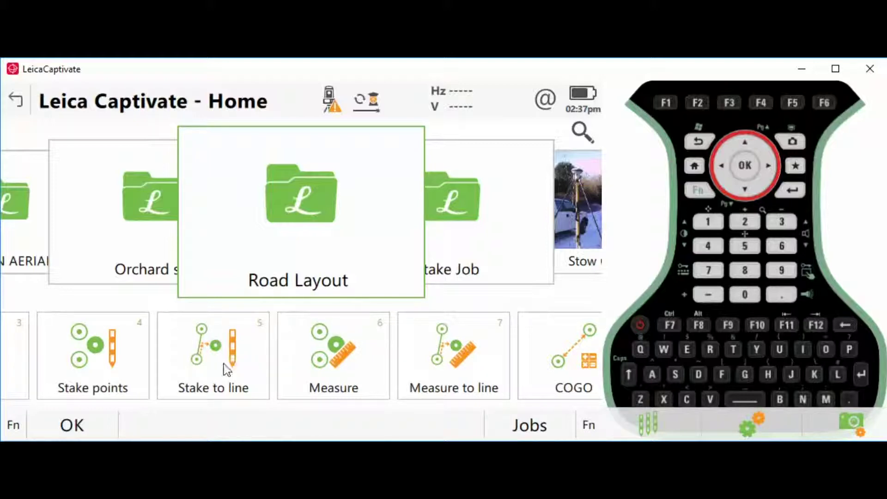
- Begin Import data > Alignment on the Road Layout job and list the data-type formats
right_click(317, 219)
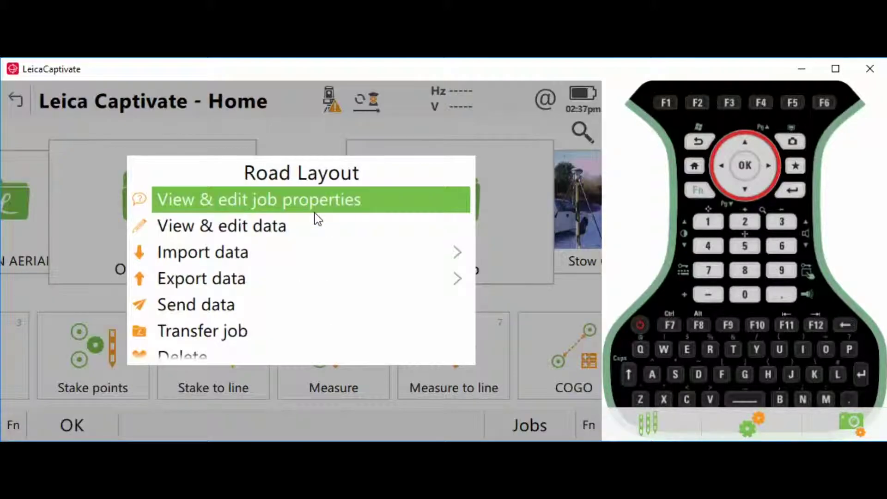
click(226, 252)
click(195, 225)
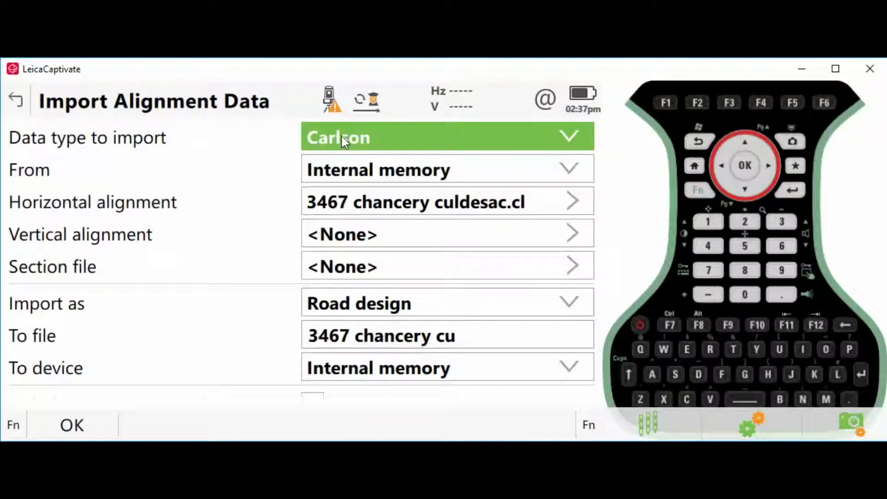
click(341, 145)
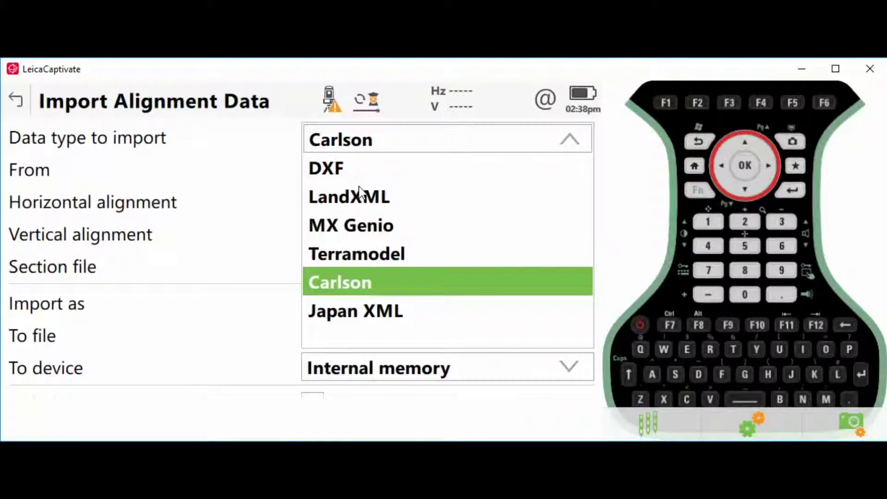
- Keep Carlson as the import format and internal memory as the source
click(345, 280)
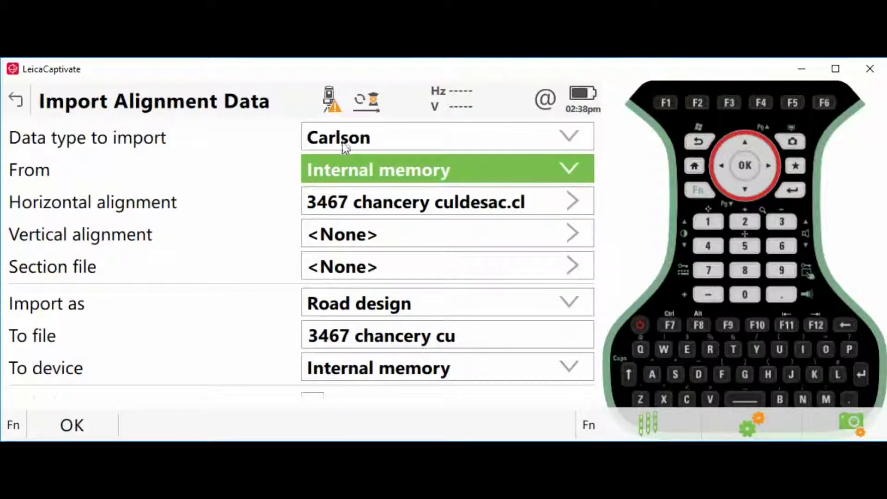
click(370, 170)
click(272, 216)
- Choose GE BLVD.cl as the horizontal and GE BLVD.pro as the vertical alignment
click(357, 205)
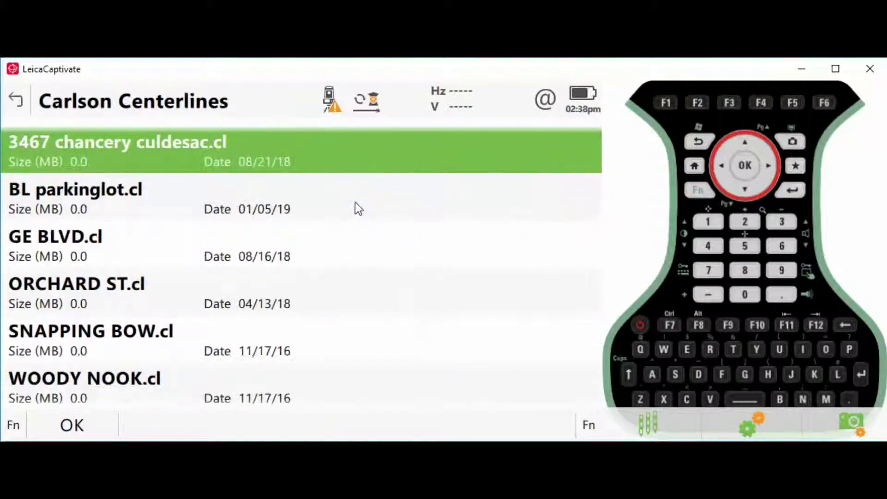
click(63, 245)
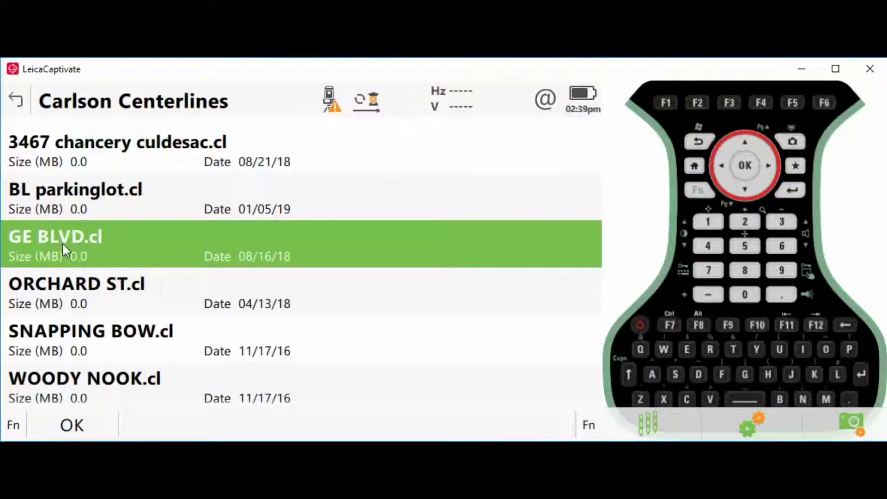
click(79, 423)
click(350, 235)
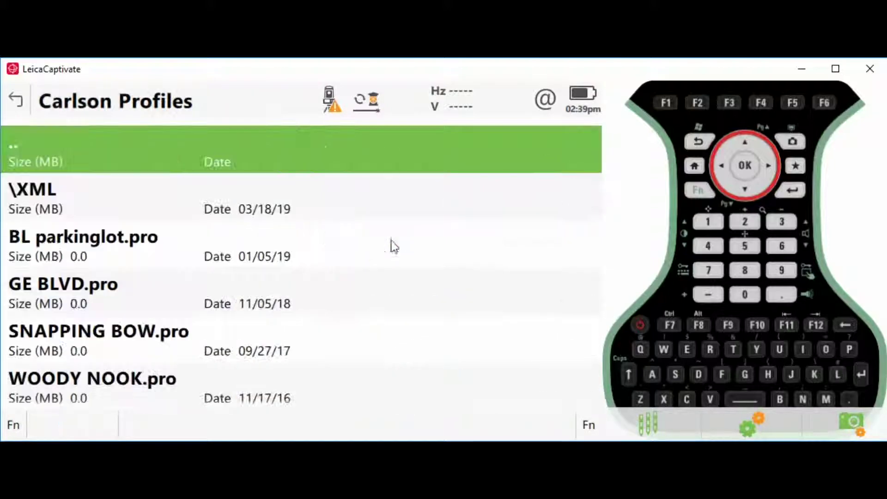
click(65, 289)
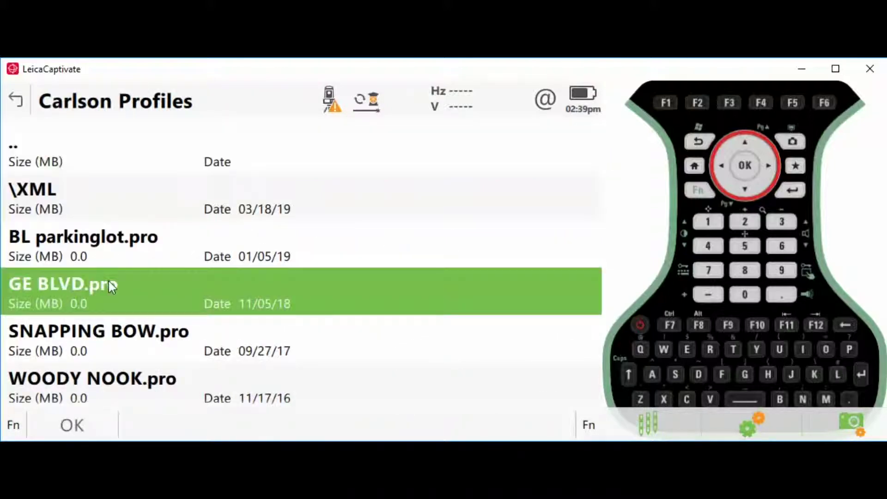
click(72, 425)
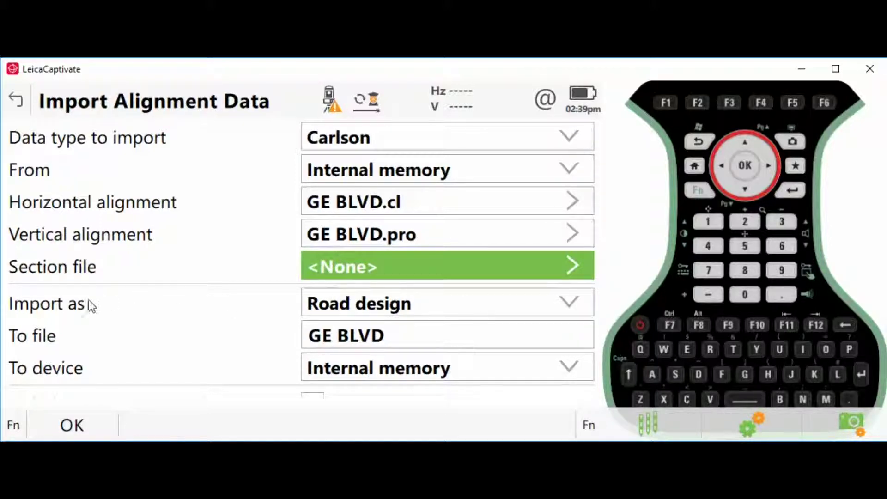
- Keep Road design as the import type and name the output file 'GE BLVD test'
click(341, 308)
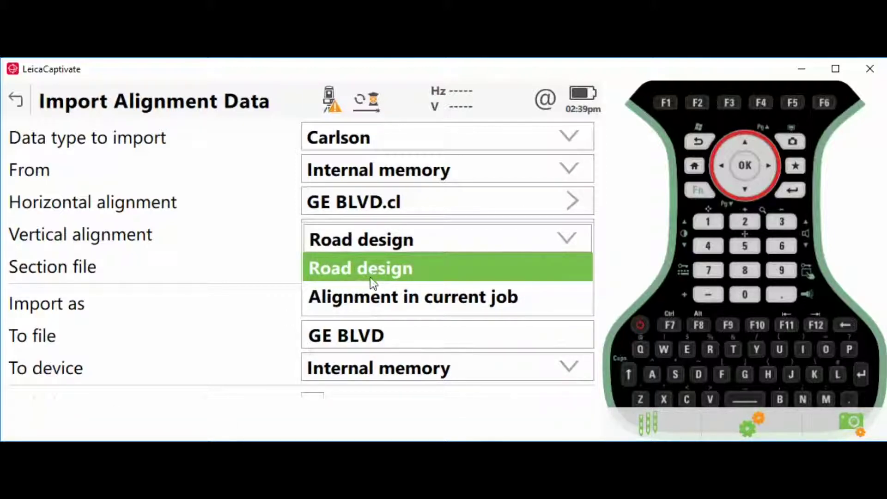
click(224, 318)
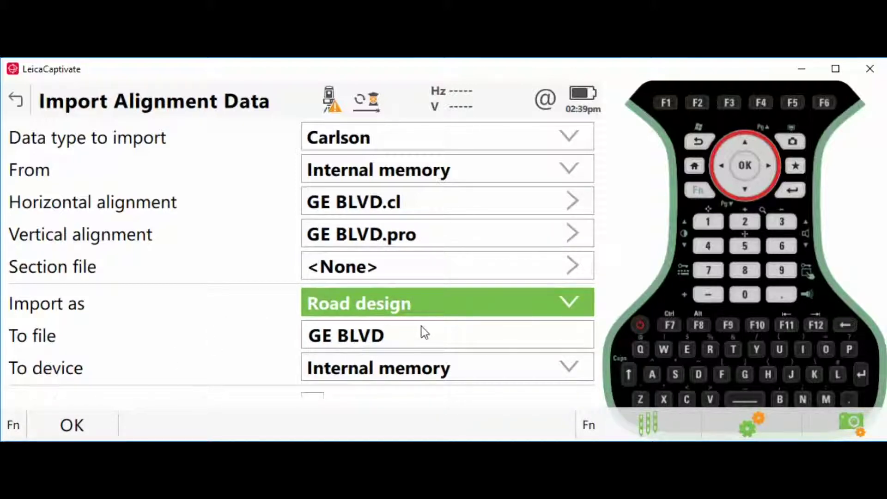
click(389, 337)
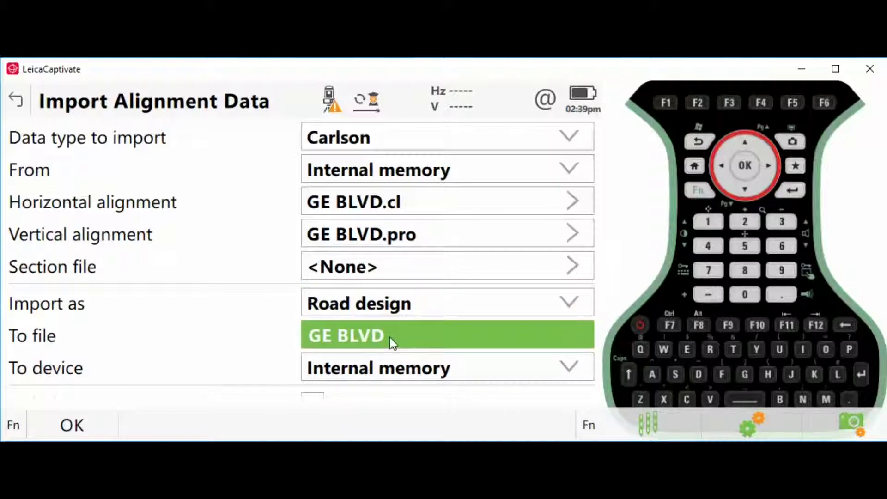
click(390, 337)
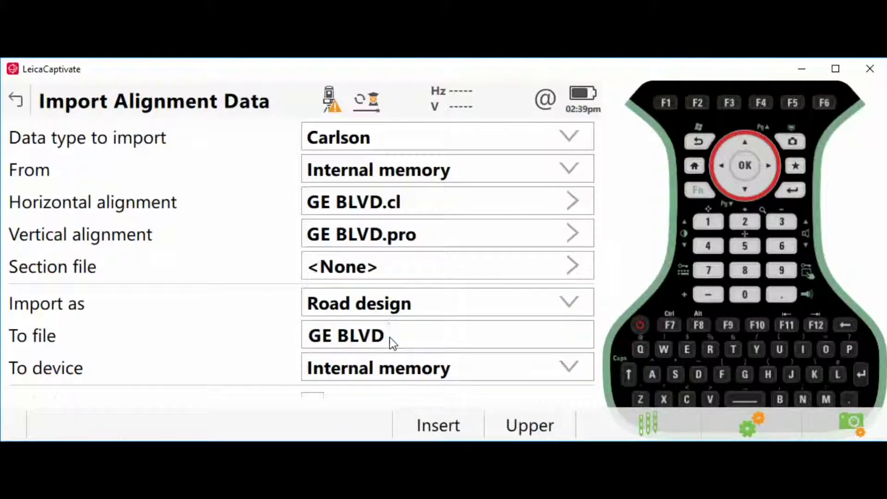
text(test)
key(Return)
scroll(372, 363, down, 1)
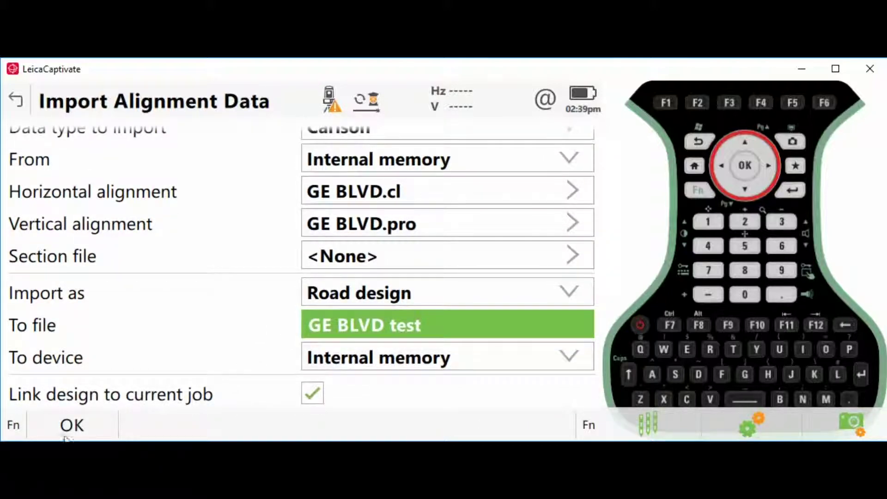
click(13, 426)
click(73, 425)
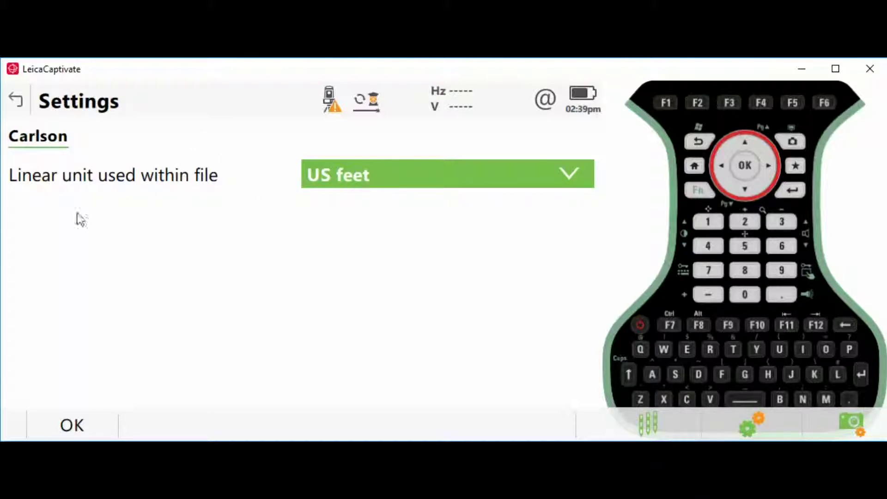
click(336, 184)
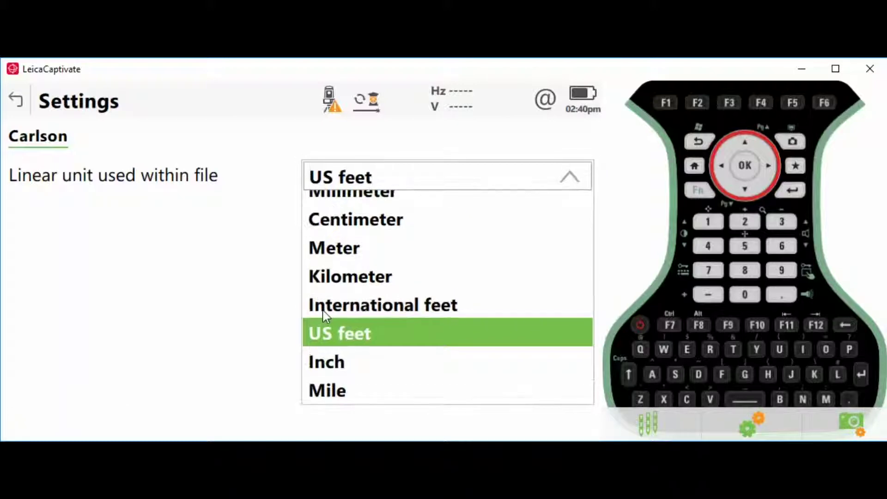
click(332, 330)
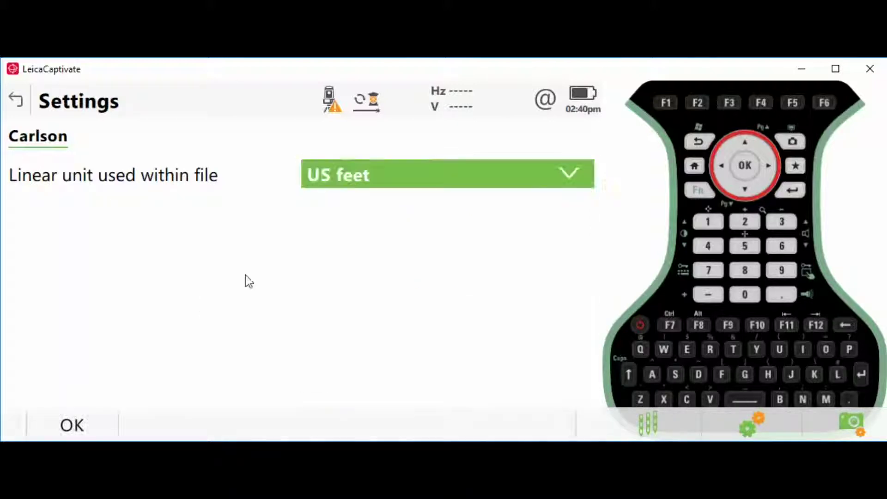
click(72, 425)
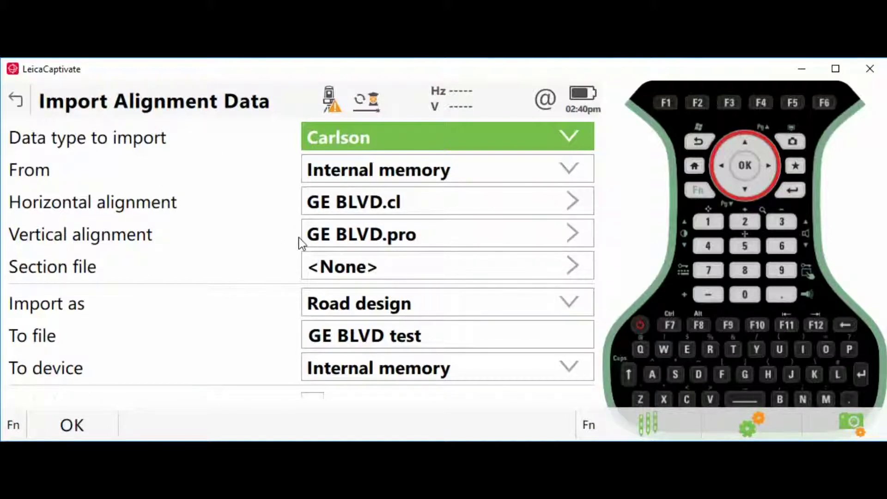
click(15, 428)
click(95, 429)
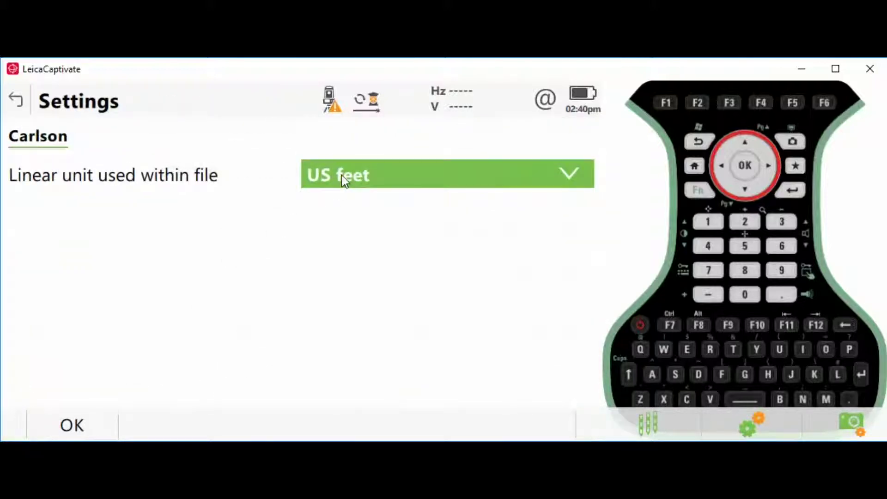
click(82, 428)
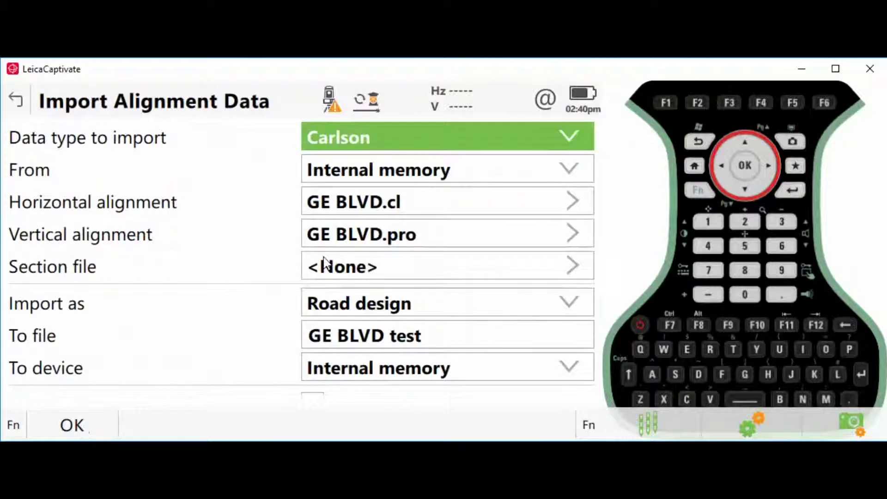
- Confirm Road design, linked to the current job, and run the GE BLVD import
click(356, 305)
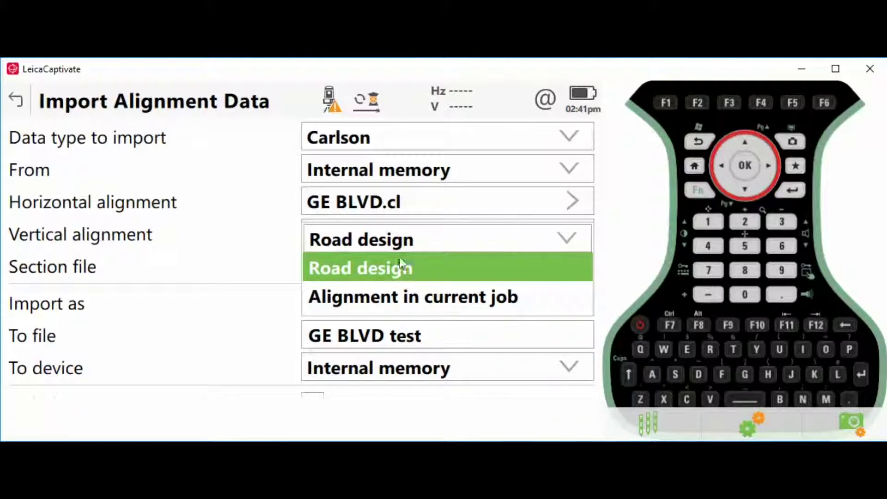
click(255, 258)
scroll(349, 307, down, 1)
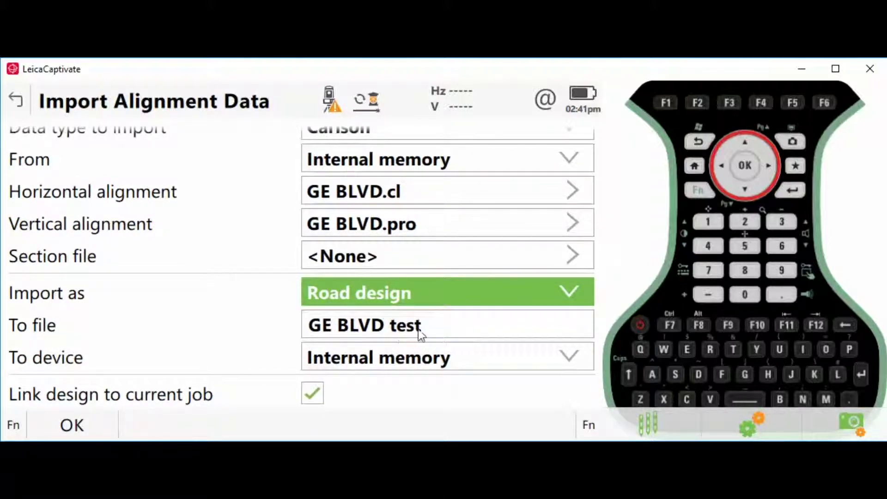
click(74, 425)
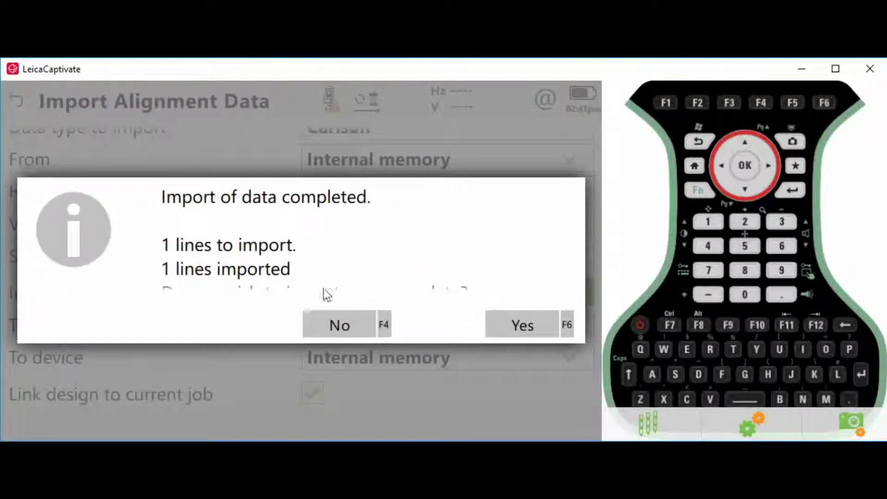
- Decline further imports and start a Stake to line task, reaching the Define line screen
scroll(333, 314, down, 1)
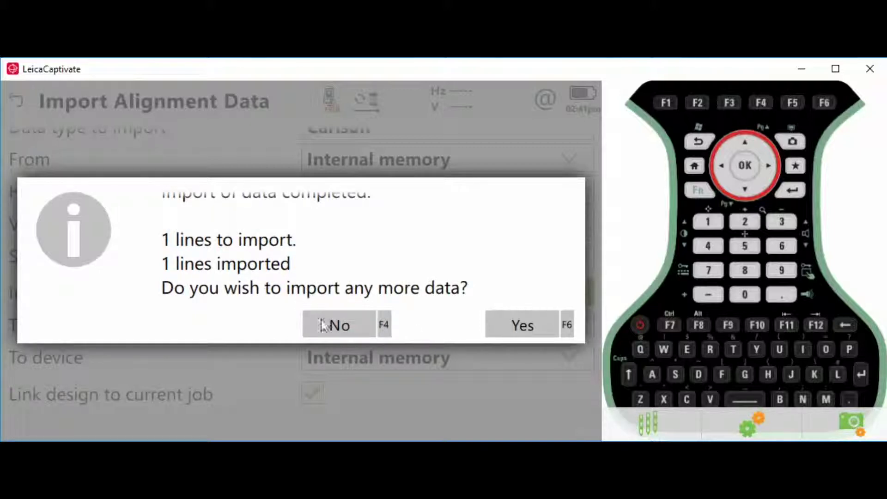
click(341, 325)
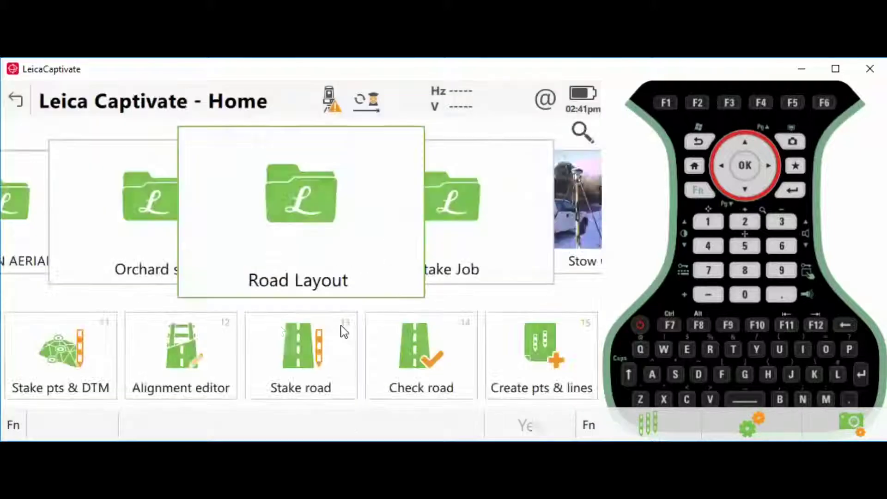
drag(244, 340, 385, 406)
drag(198, 379, 399, 404)
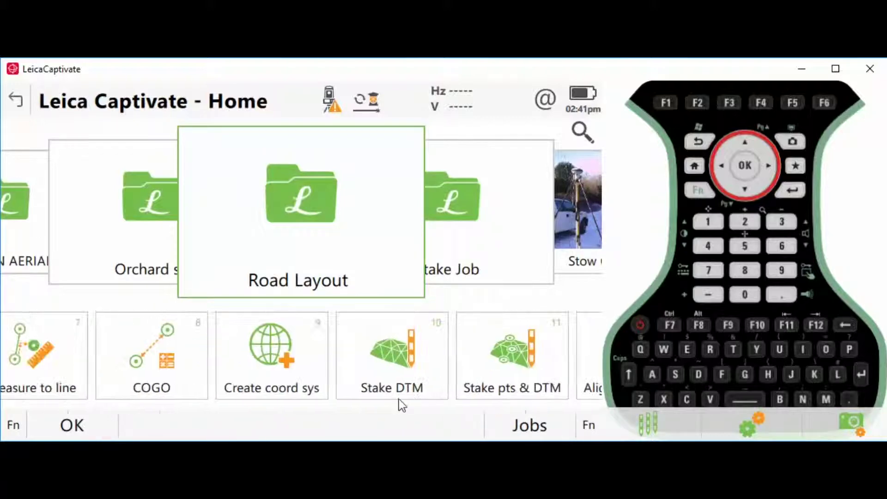
drag(275, 376, 391, 387)
drag(160, 358, 291, 392)
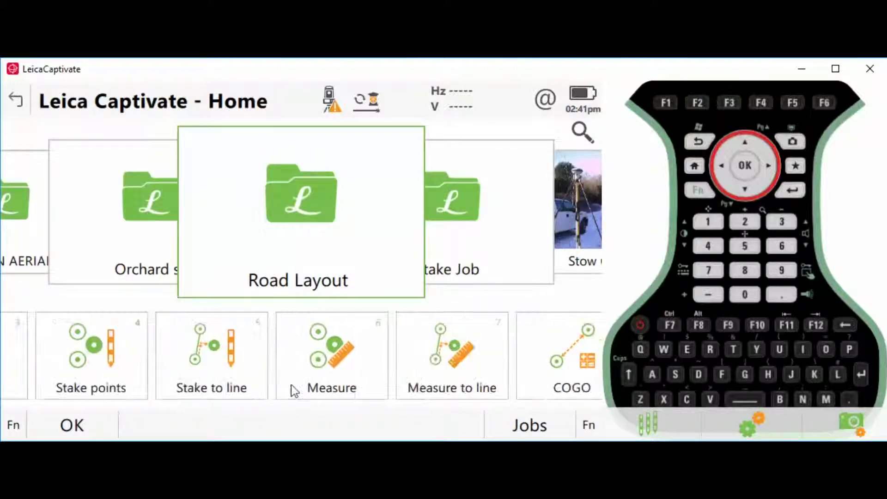
click(238, 365)
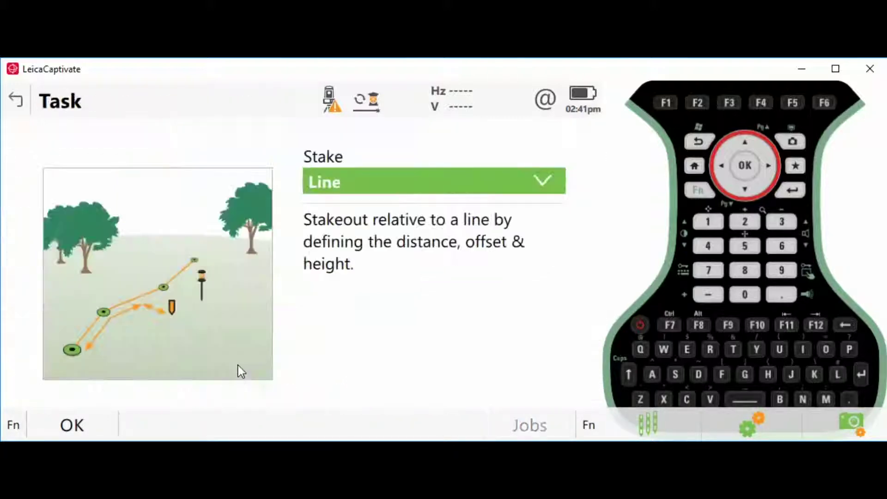
click(84, 431)
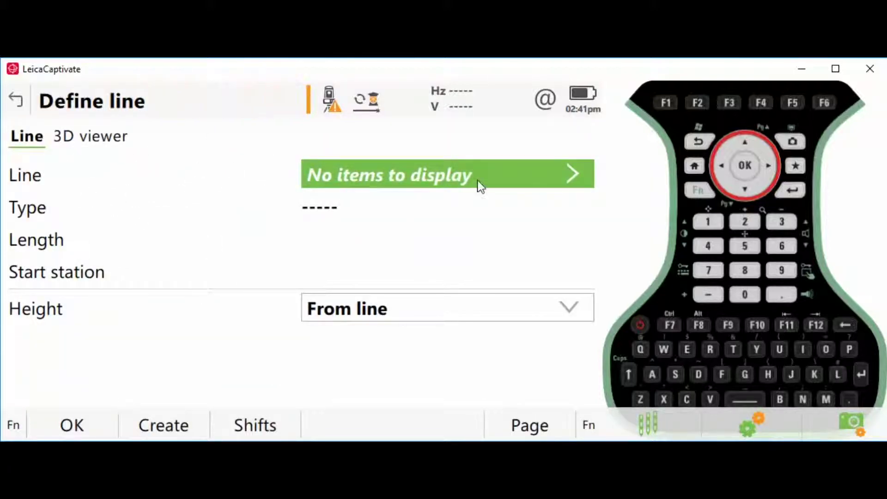
- Import the GE BLVD alignment from the road design as the stake line, previewing it in 3D
click(516, 173)
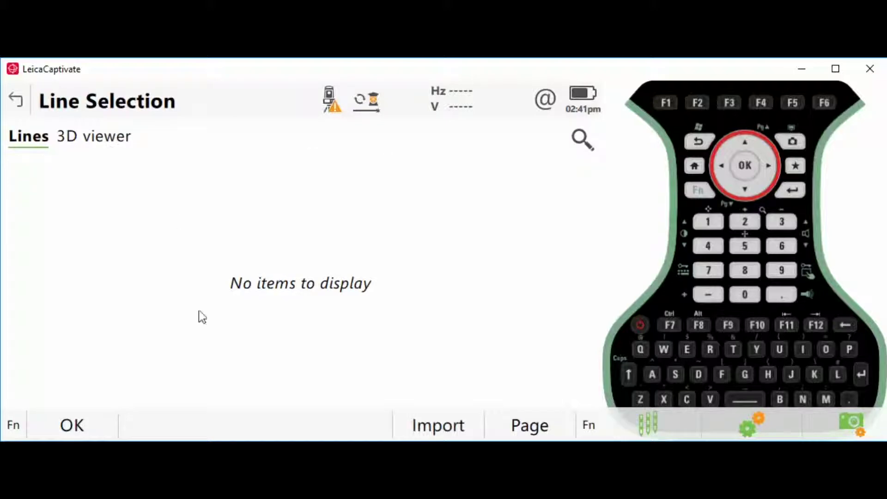
click(436, 426)
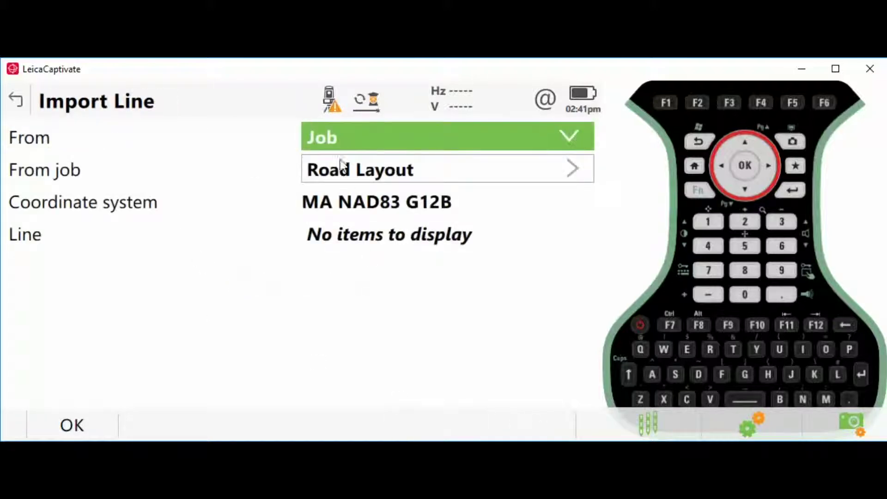
click(337, 138)
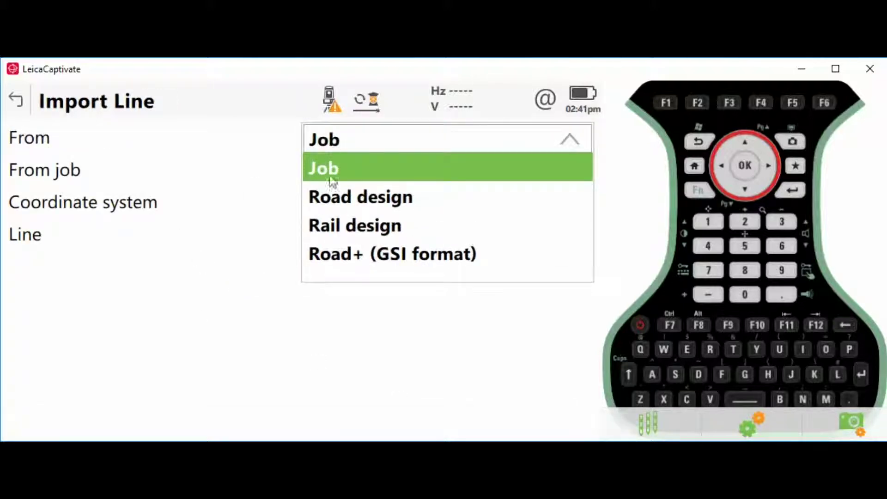
click(368, 198)
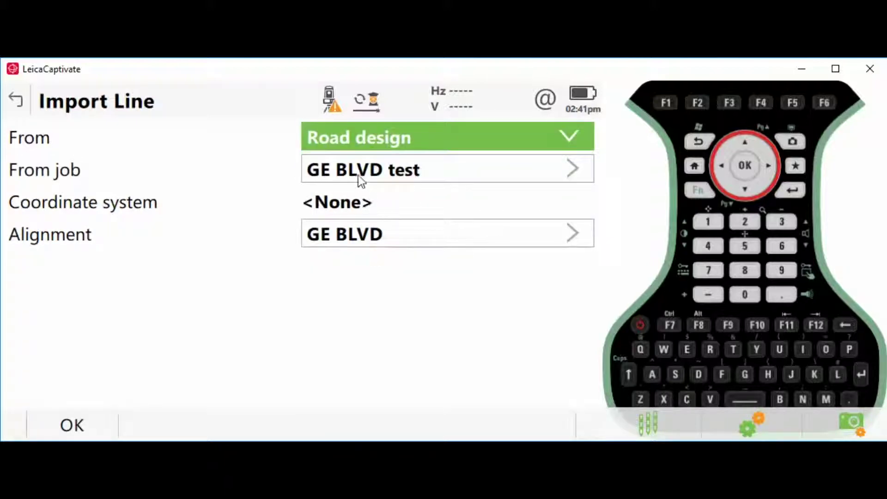
click(363, 241)
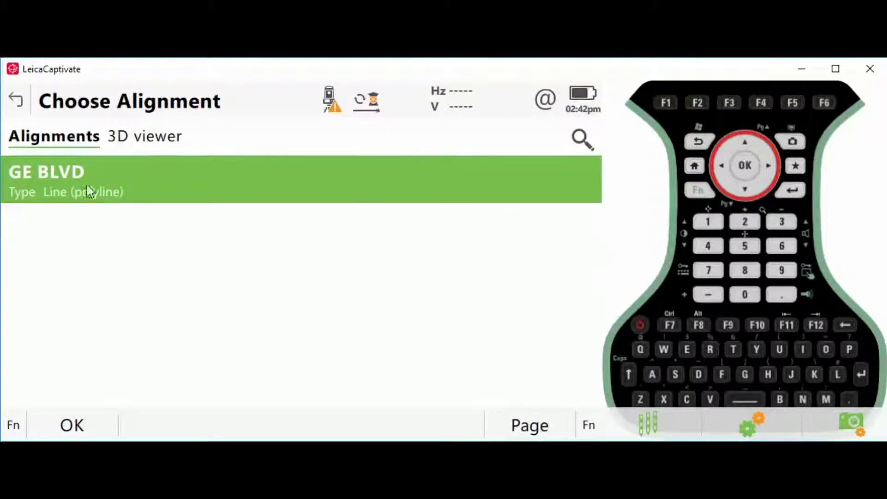
click(147, 137)
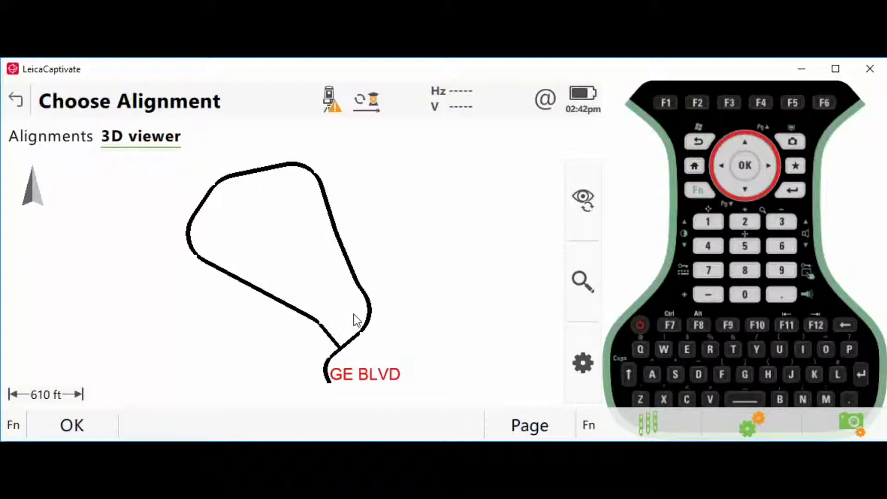
click(20, 110)
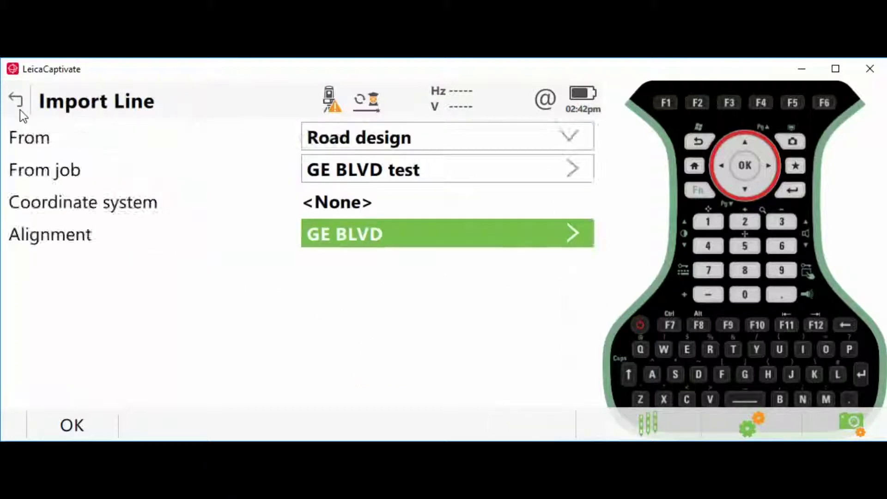
click(79, 428)
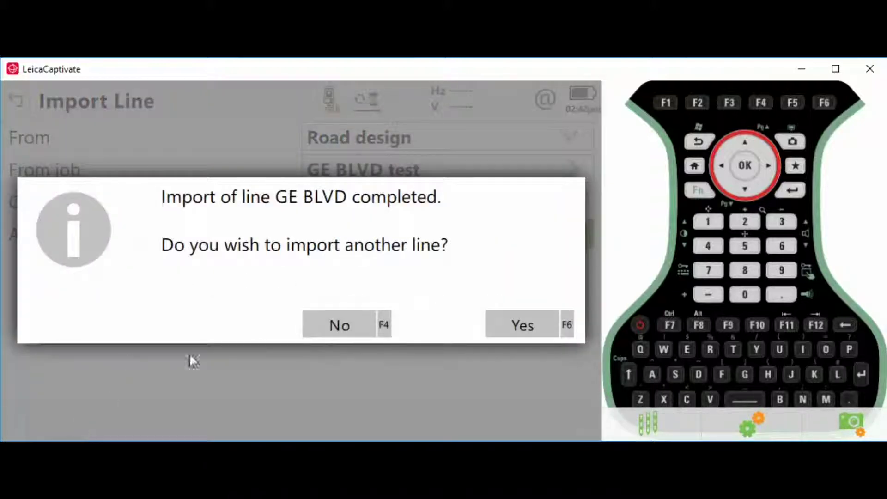
click(344, 334)
- Accept the 4861.838 ft GE BLVD polyline and move on to defining the stake point
click(82, 422)
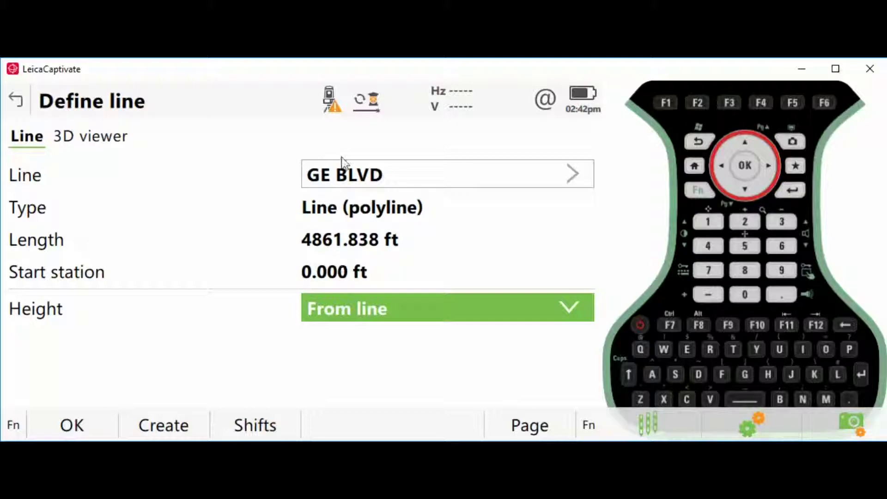
click(366, 181)
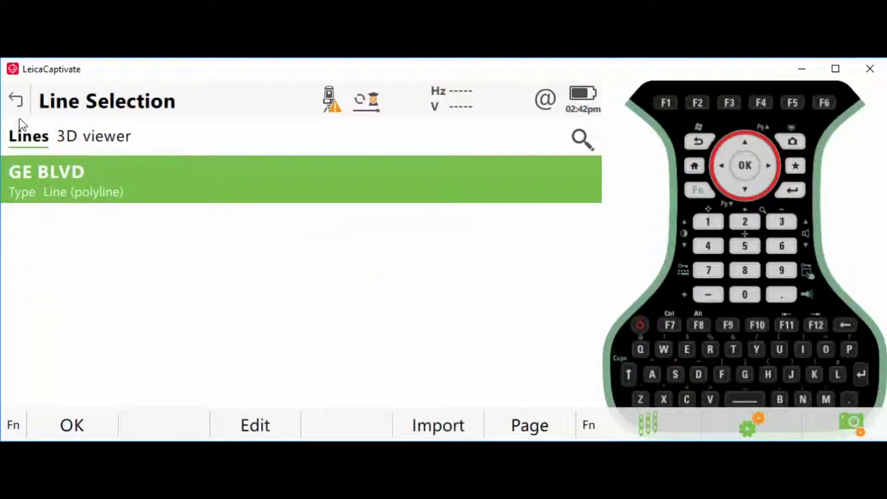
click(16, 98)
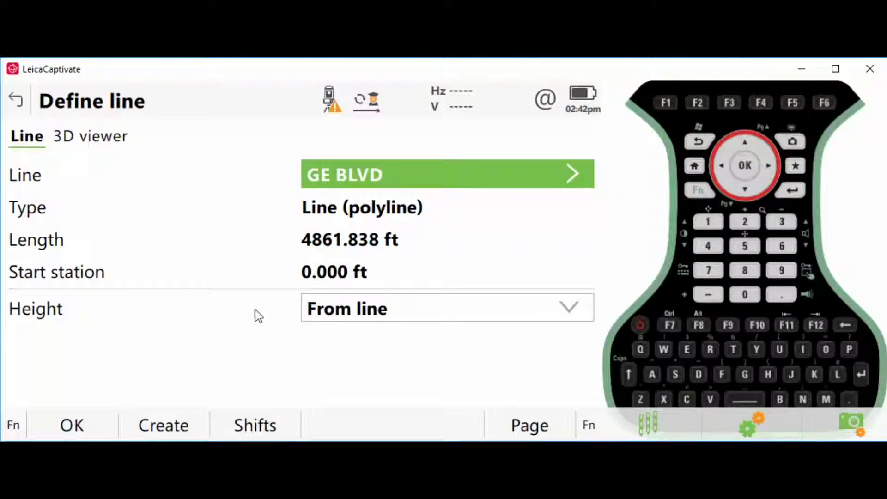
click(81, 422)
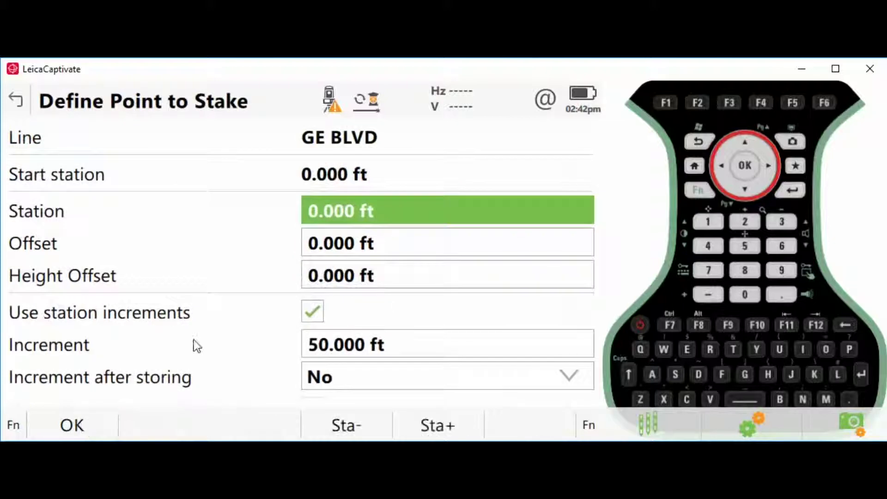
- Review the stakeout settings and return without changes
click(10, 432)
click(73, 422)
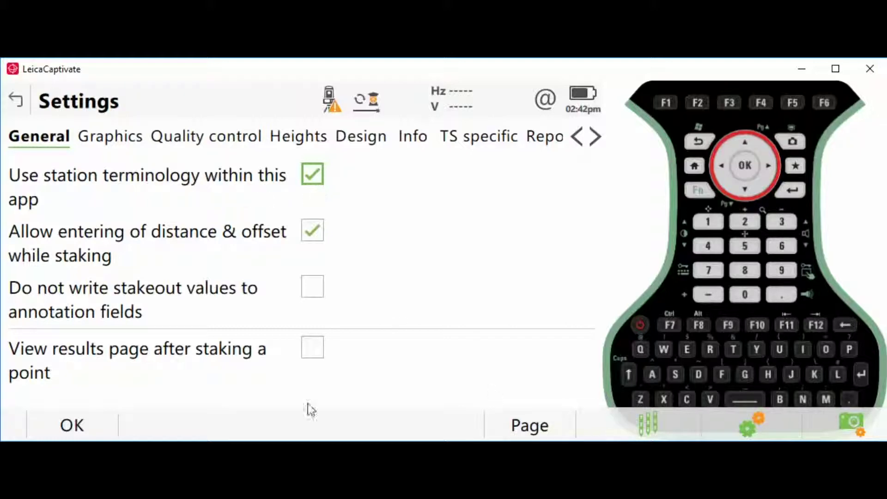
click(83, 430)
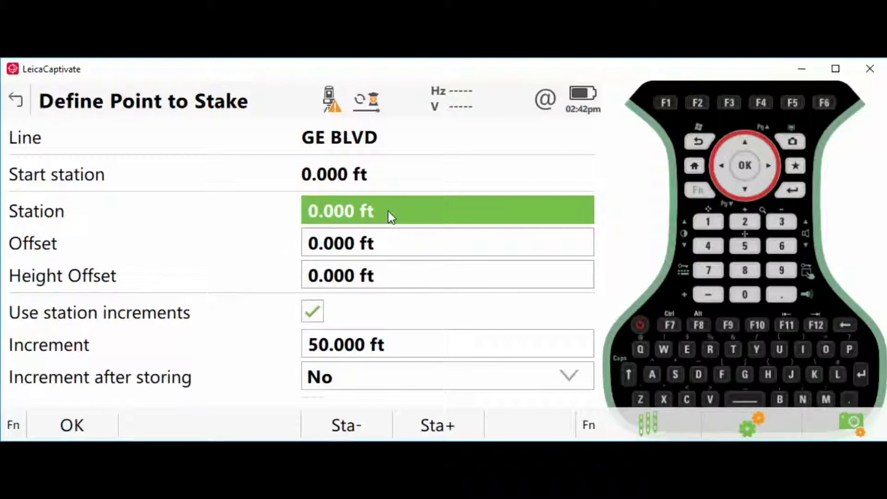
- Enter station 500 ft and an offset of 14 ft for the GE BLVD stake point
click(351, 216)
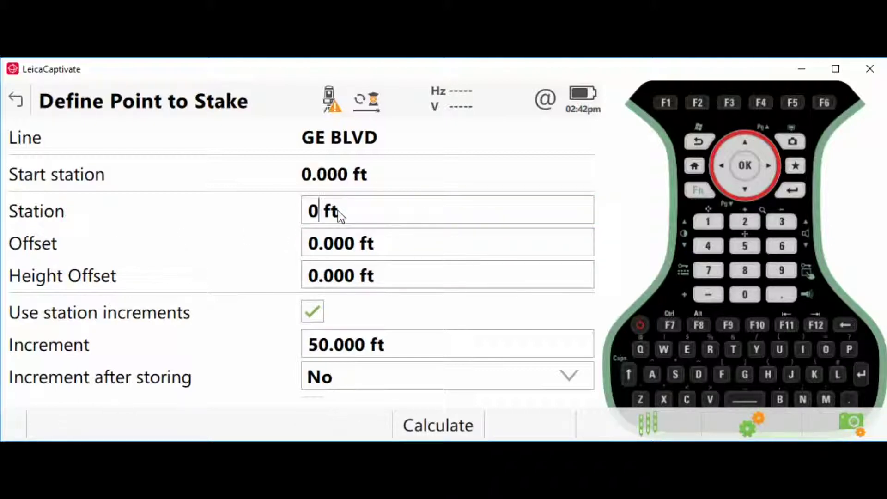
text(500)
key(Return)
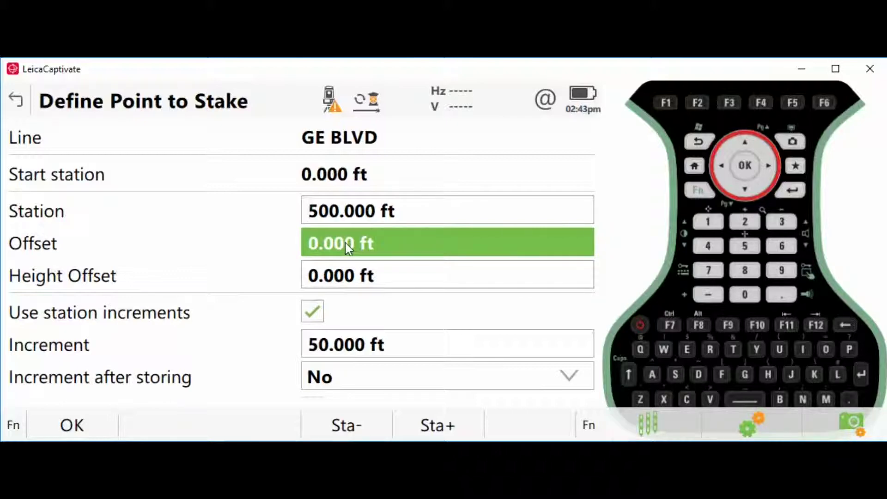
text(0)
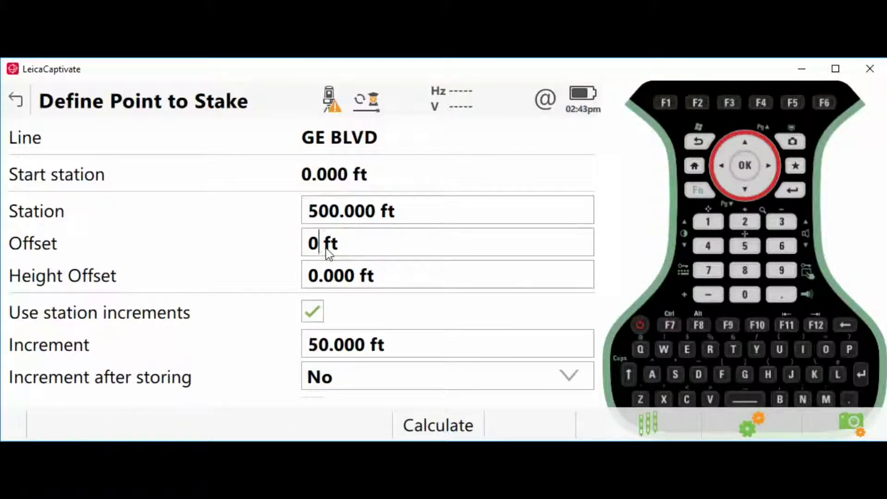
key(BackSpace)
text(2)
key(BackSpace)
text(14)
key(Return)
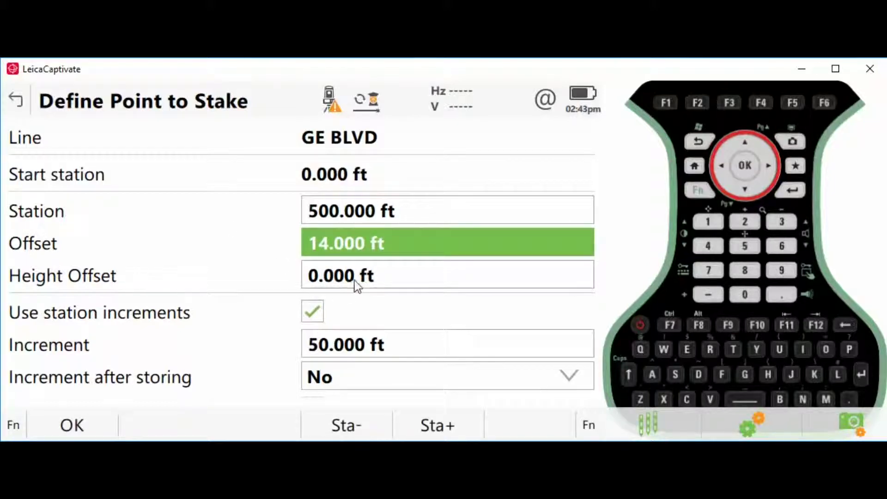
click(356, 283)
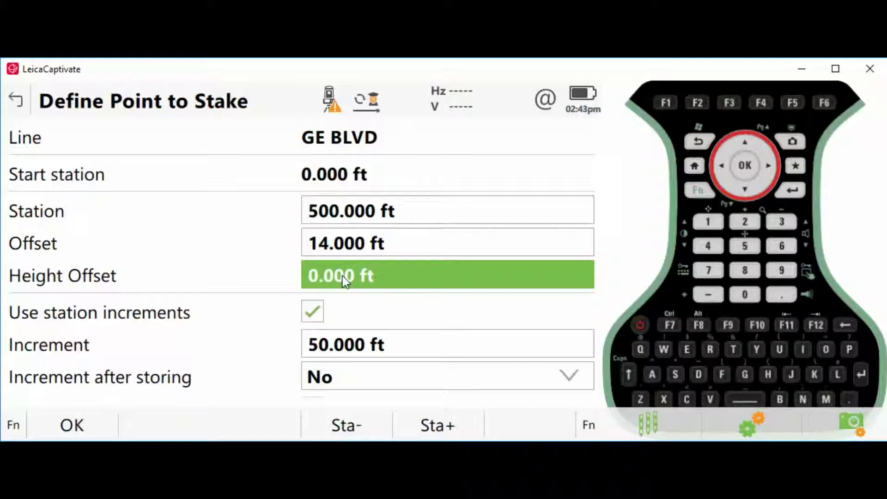
- Replace the height offset with -0.240 ft (entered as -.24)
click(339, 277)
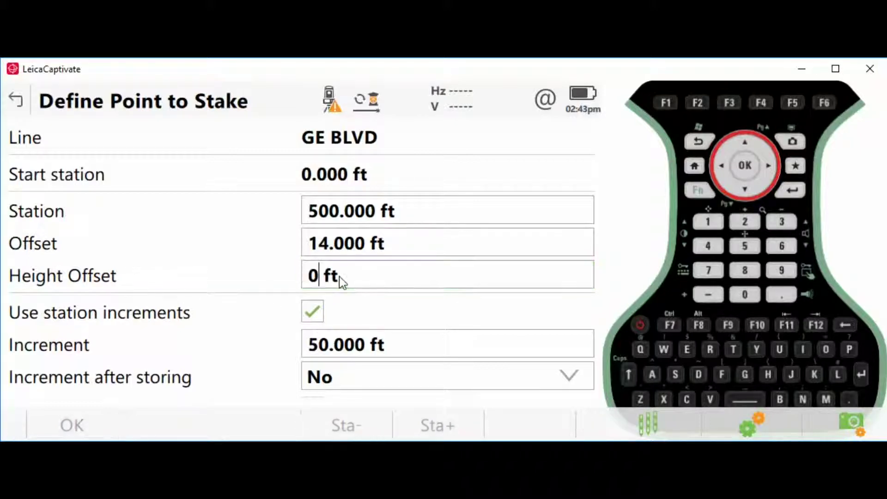
key(BackSpace)
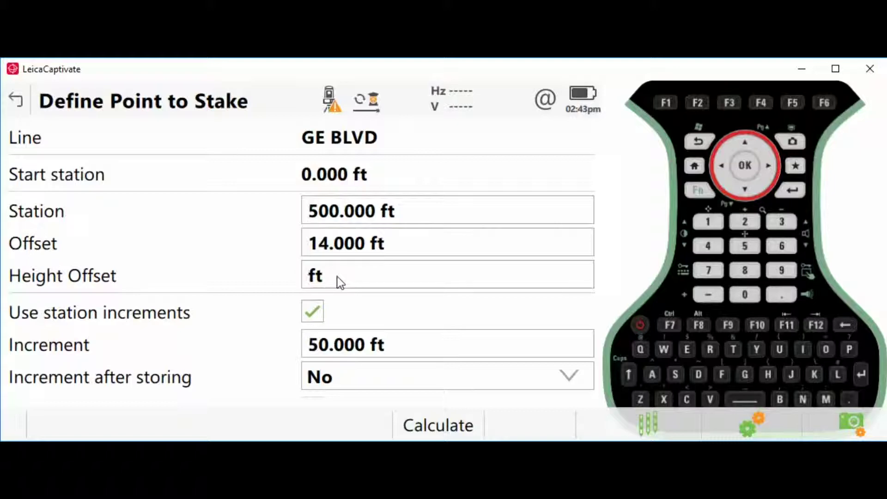
text(.24)
key(Return)
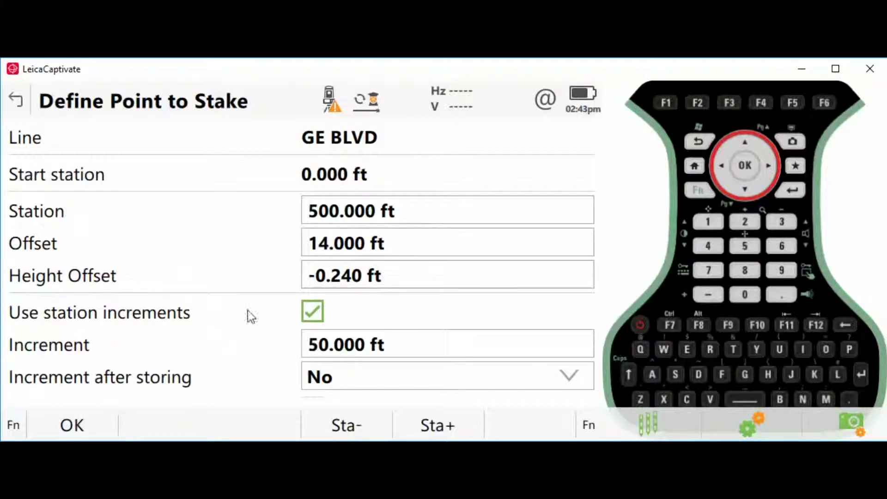
- Keep 50 ft station increments, switch off the 25 ft curve increment, and start staking TS0001
scroll(277, 328, down, 1)
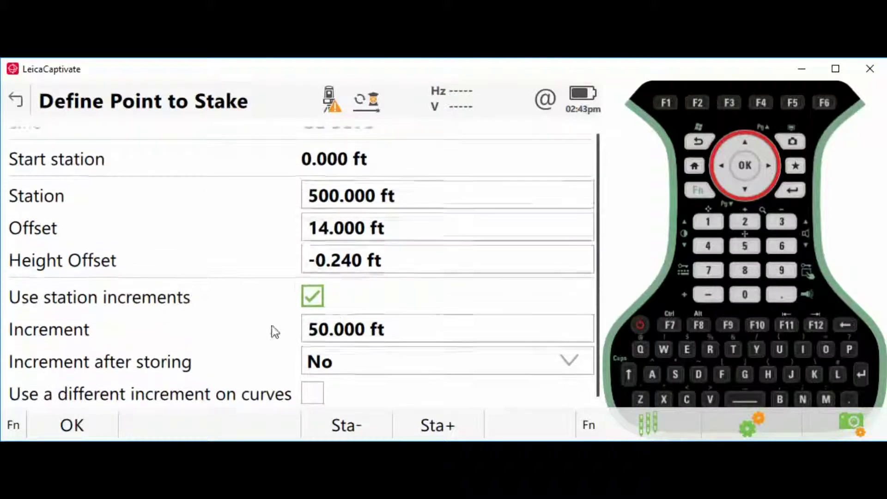
click(308, 303)
click(312, 315)
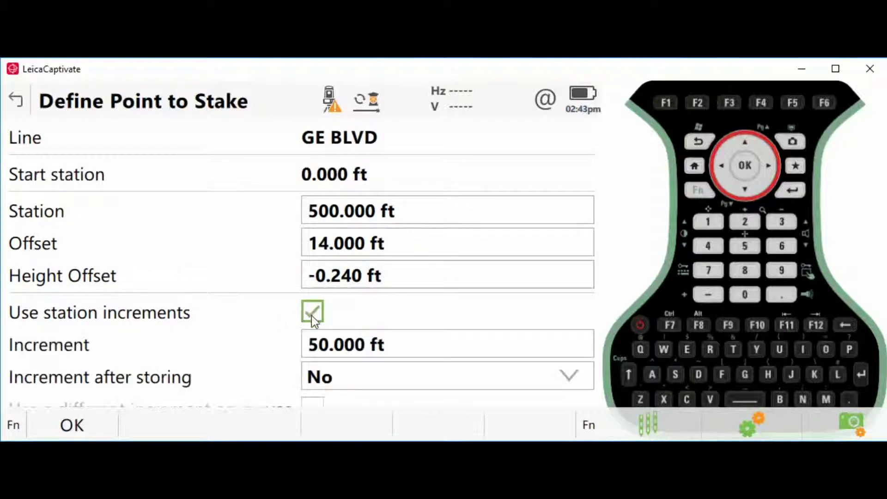
click(337, 341)
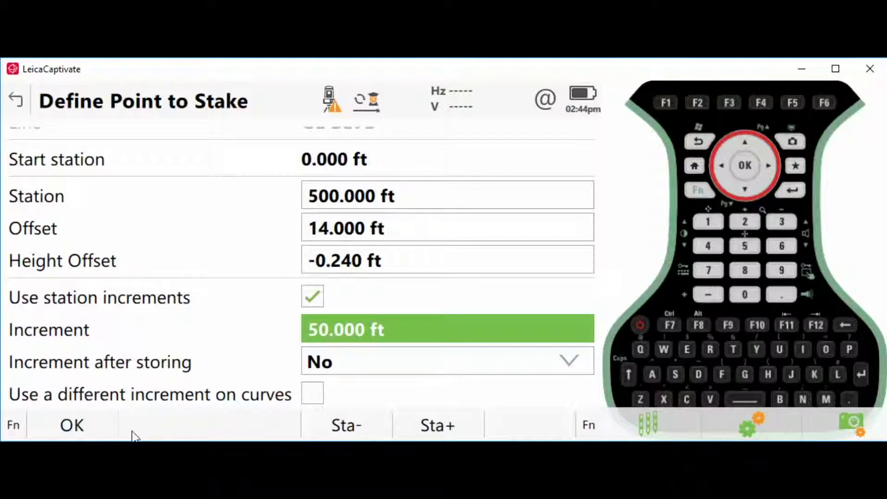
click(307, 393)
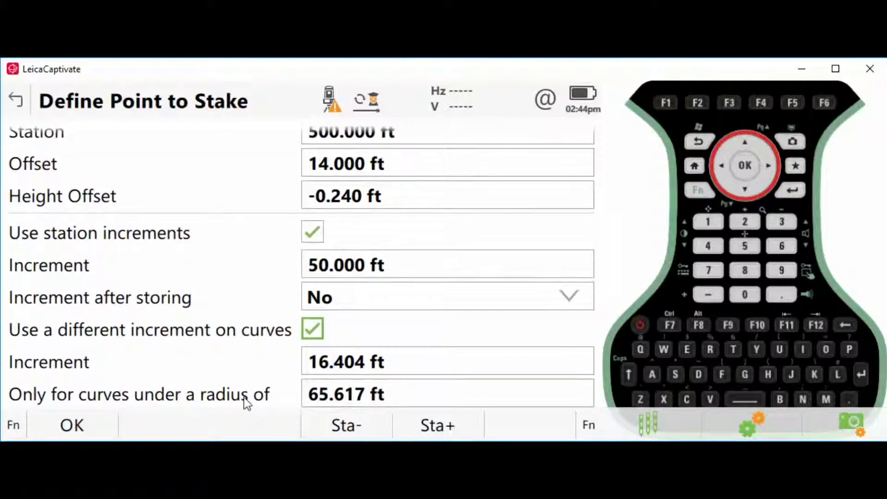
click(339, 370)
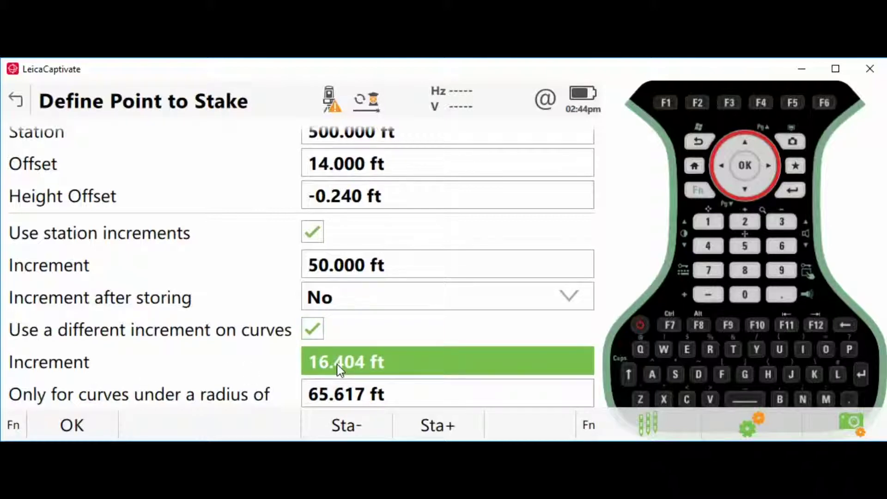
text(10)
key(BackSpace)
key(BackSpace)
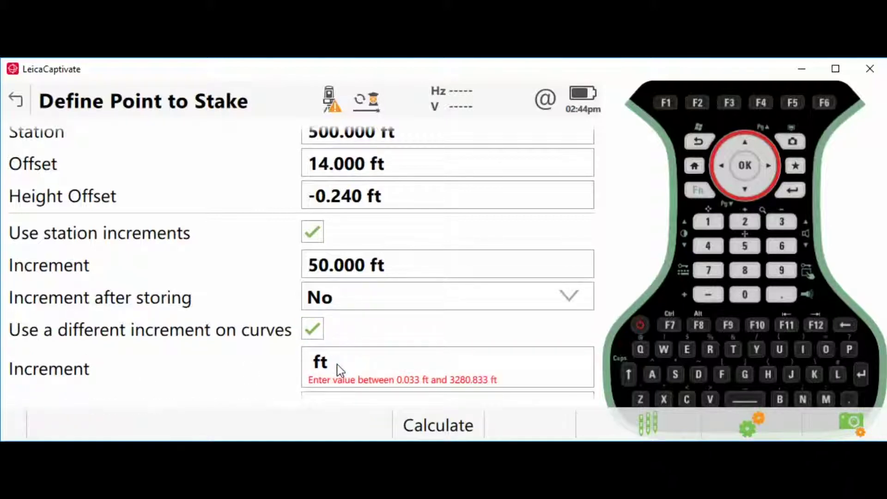
text(25)
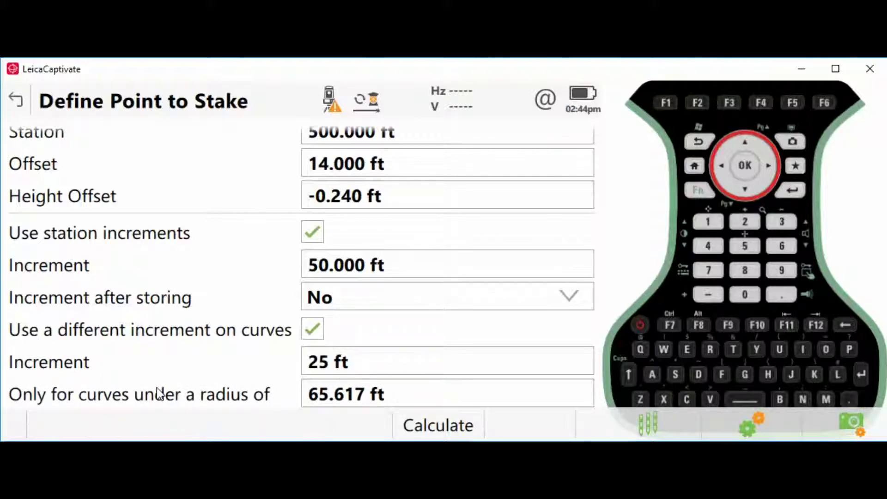
key(Return)
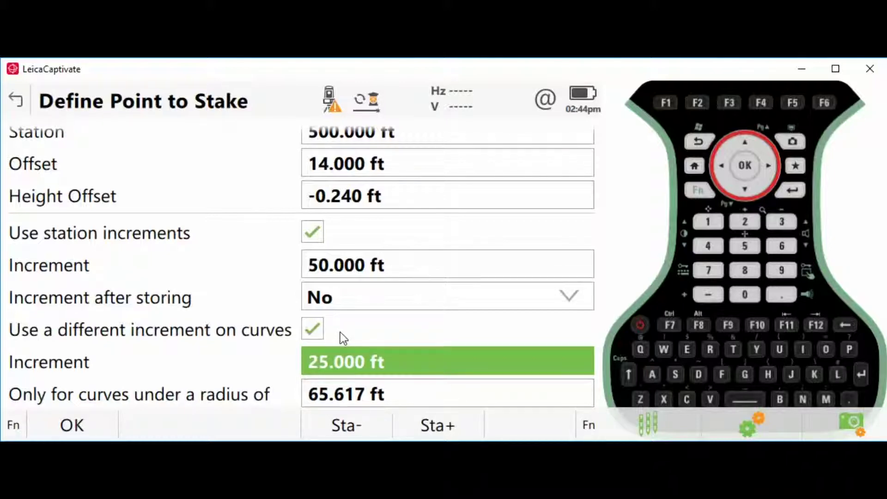
click(315, 327)
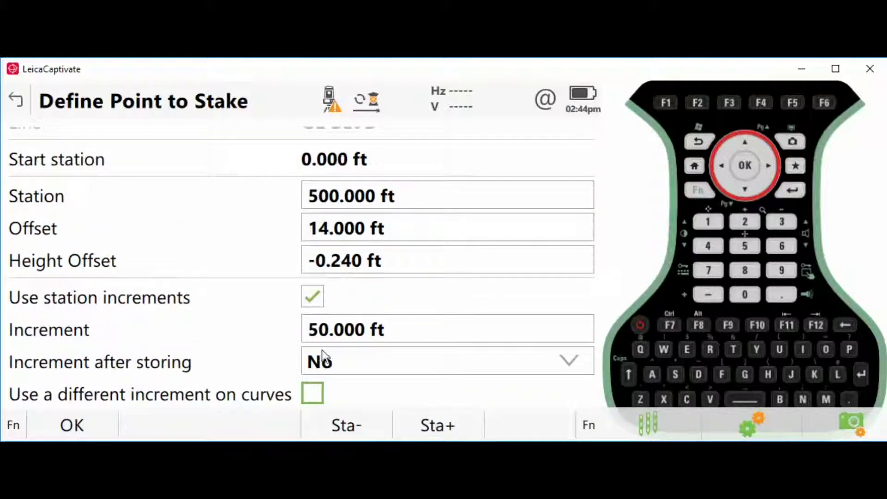
click(77, 428)
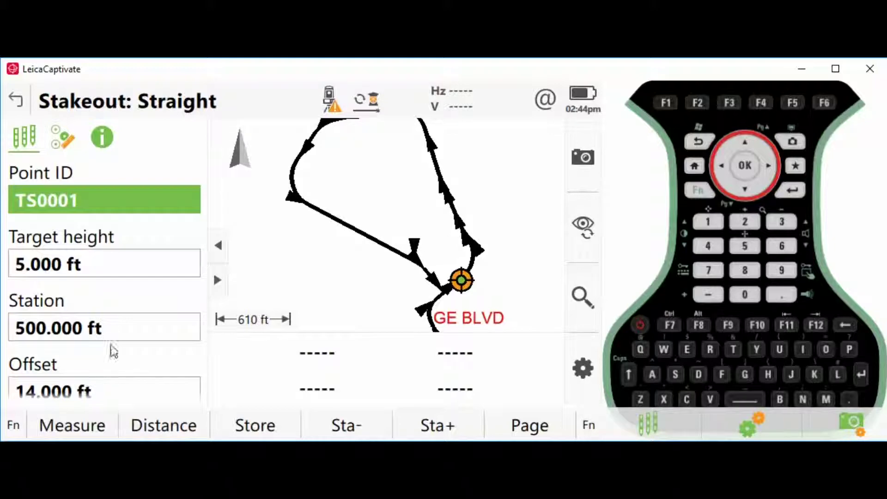
scroll(93, 372, down, 1)
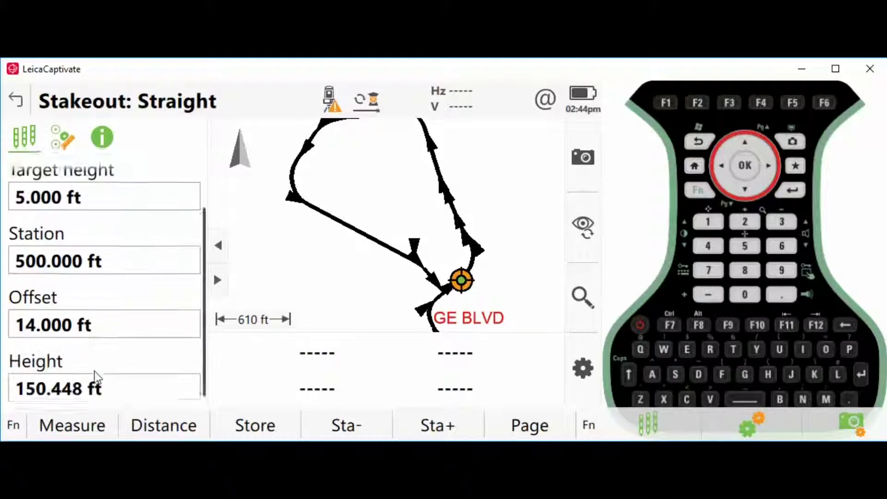
click(12, 425)
click(116, 428)
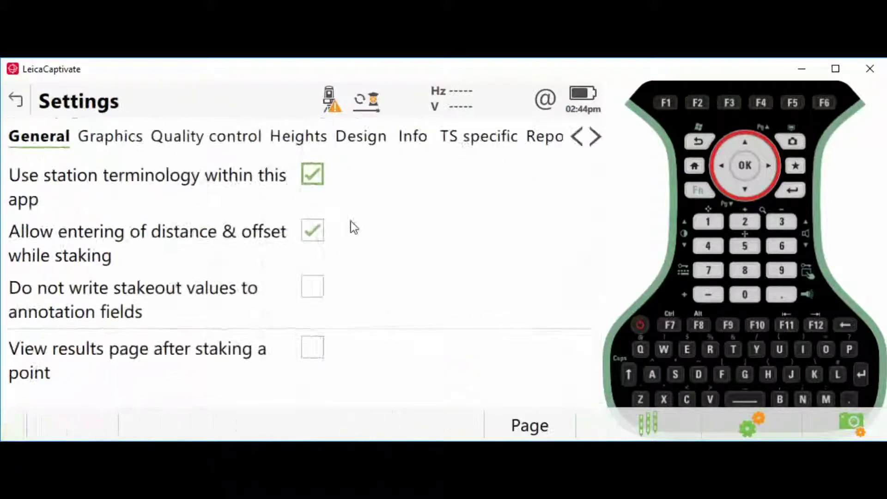
click(365, 142)
scroll(308, 271, down, 1)
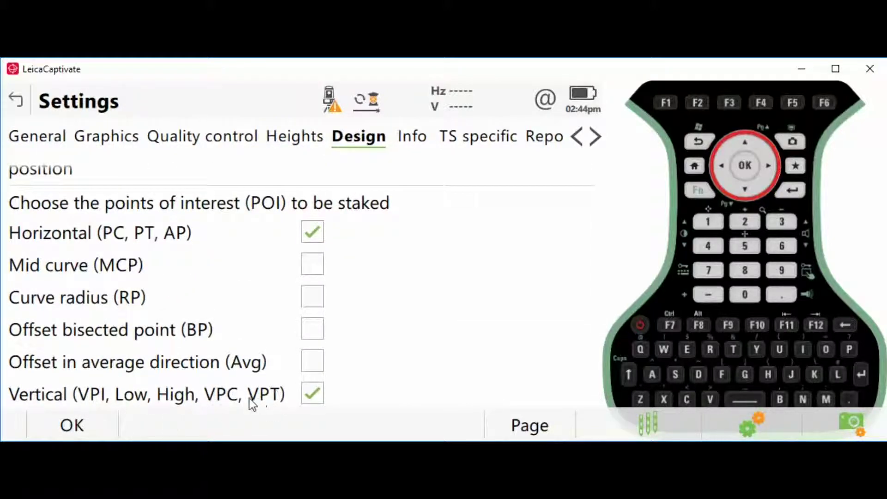
click(87, 423)
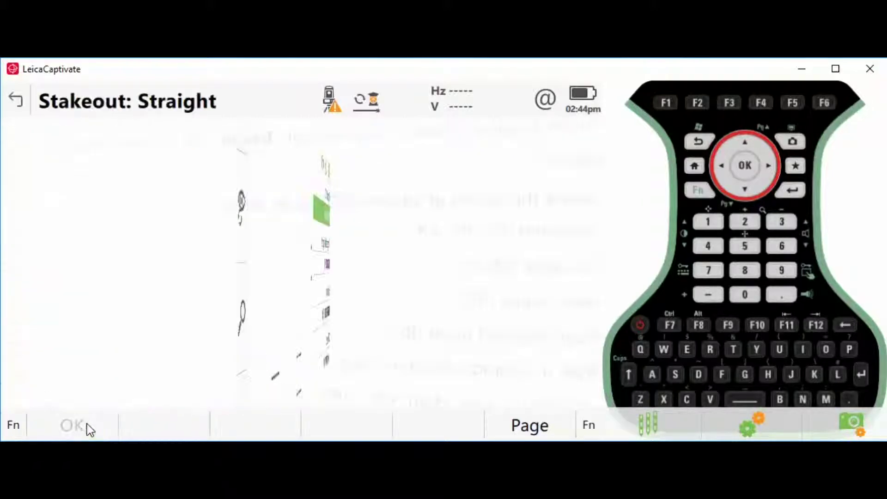
- Enable staking of horizontal PC, PT and AP points in the Design settings and return to stakeout
click(16, 426)
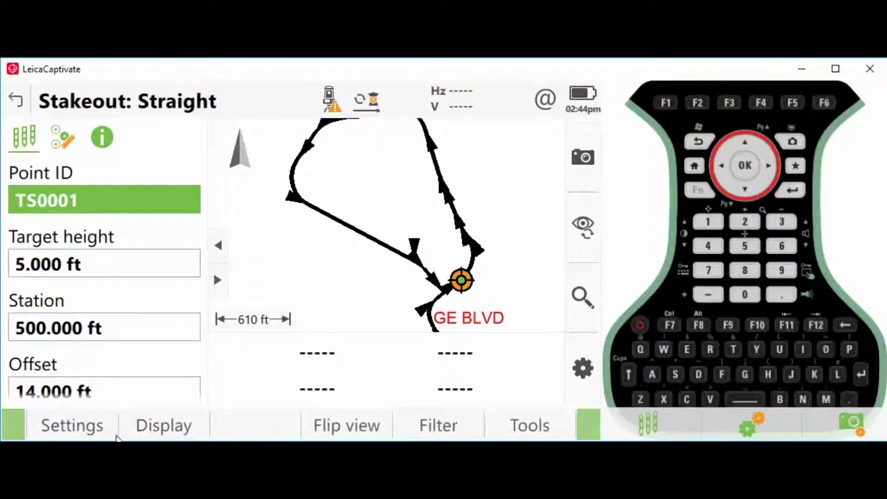
click(92, 431)
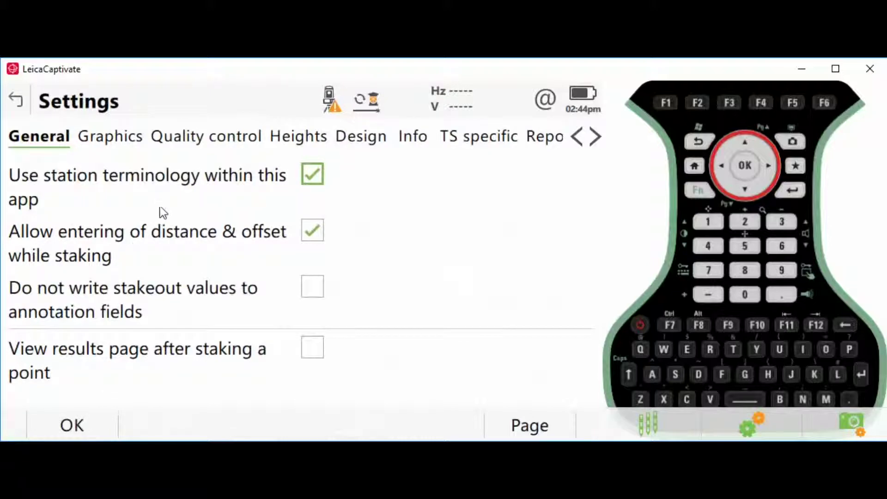
click(352, 144)
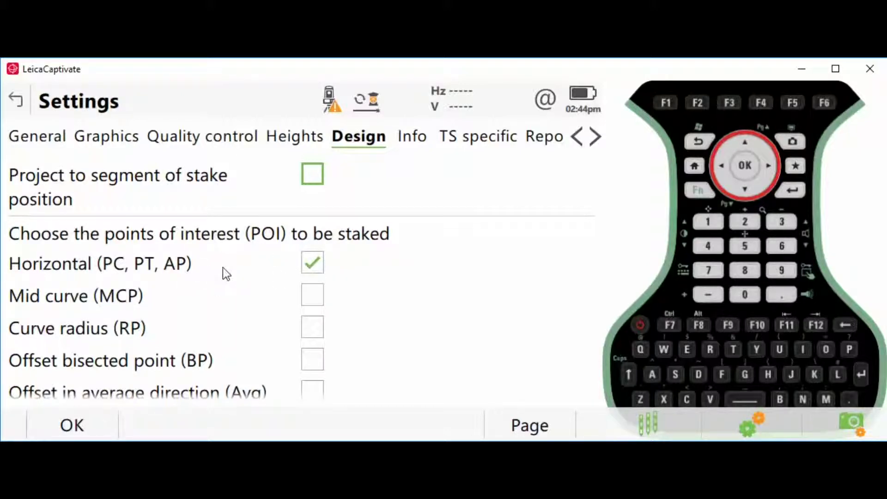
scroll(354, 277, down, 1)
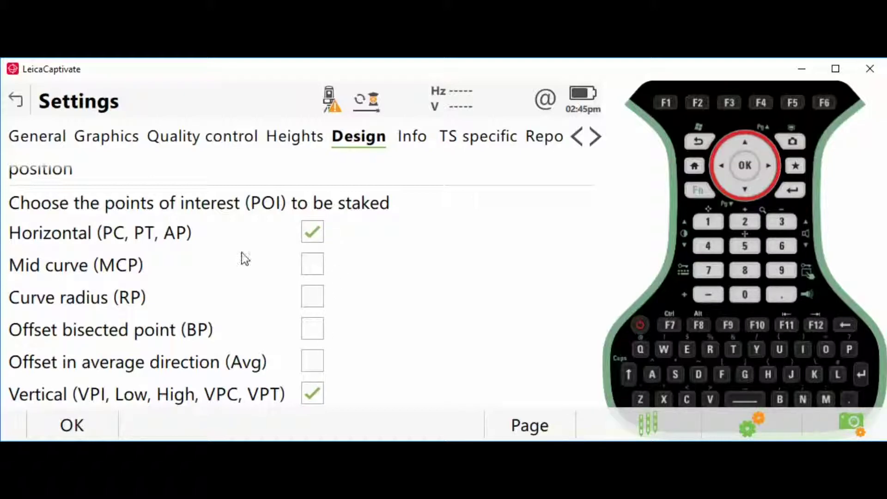
click(313, 236)
click(73, 426)
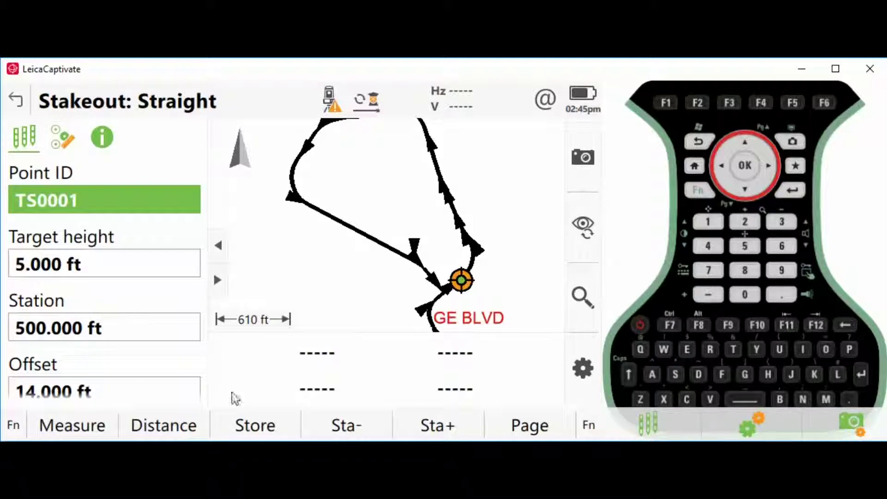
click(79, 393)
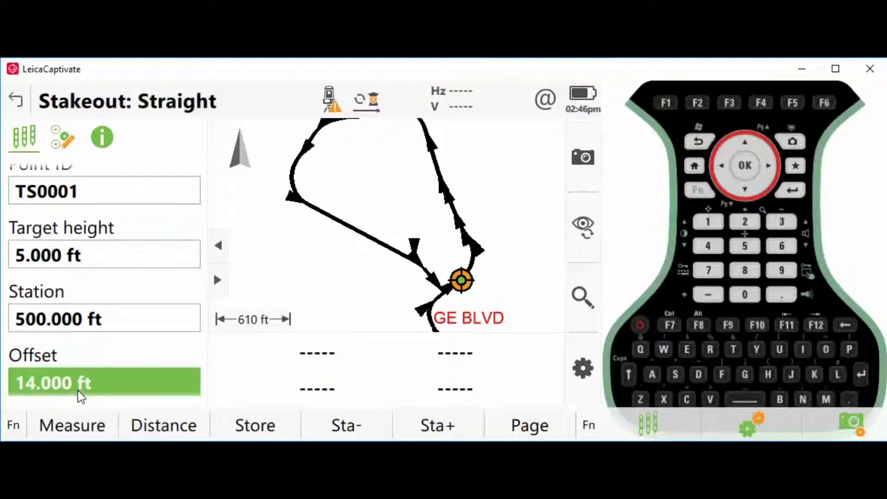
- Set the offset to -14 ft and window-zoom the map twice around the target
text(-14)
key(Return)
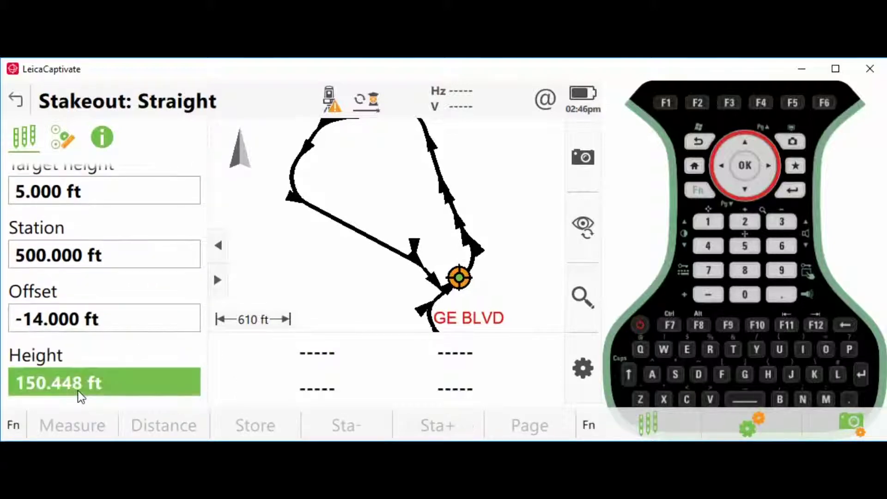
click(583, 297)
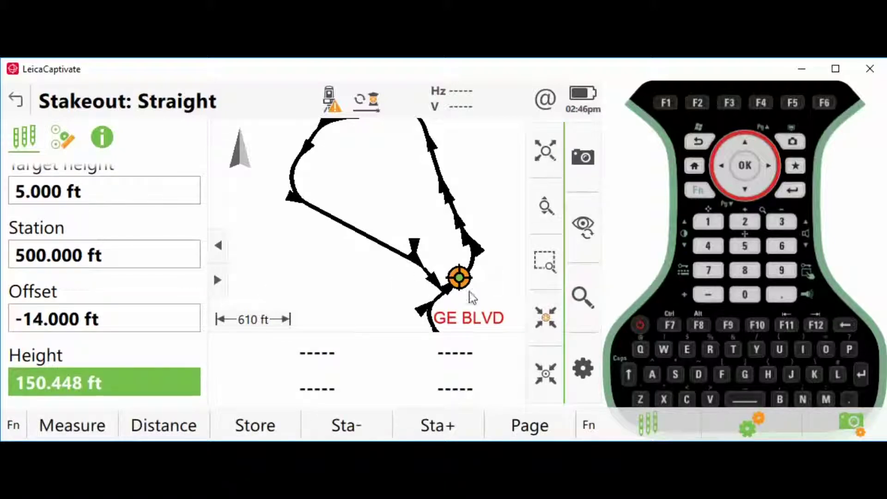
click(546, 262)
drag(421, 255, 501, 312)
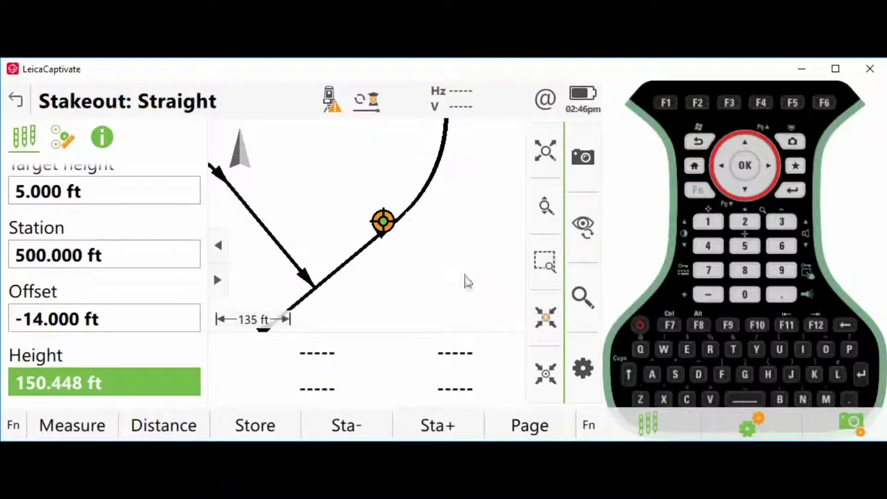
click(548, 263)
drag(354, 191, 435, 269)
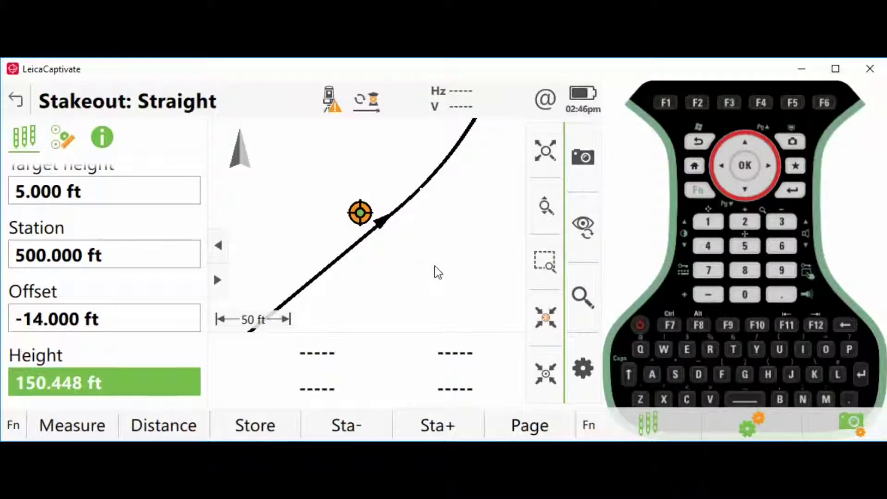
- Restore the 14 ft offset and advance to the PC point at station 518.131 ft
click(98, 332)
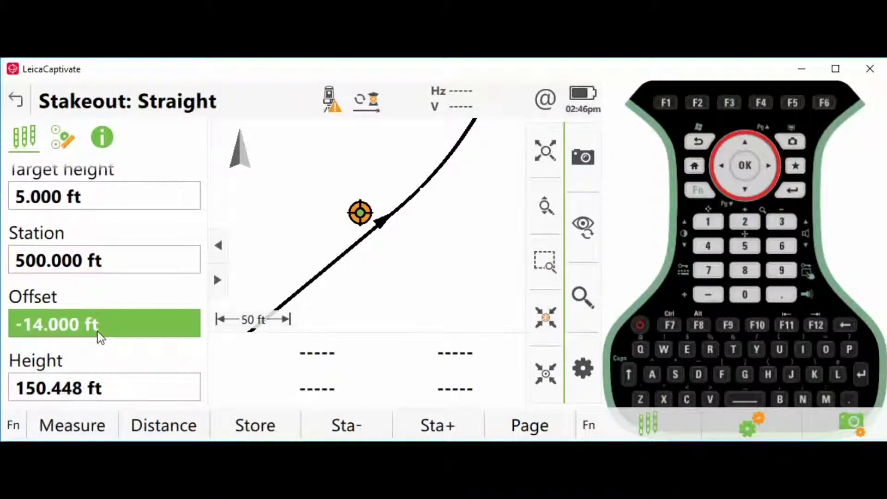
text(14)
key(Return)
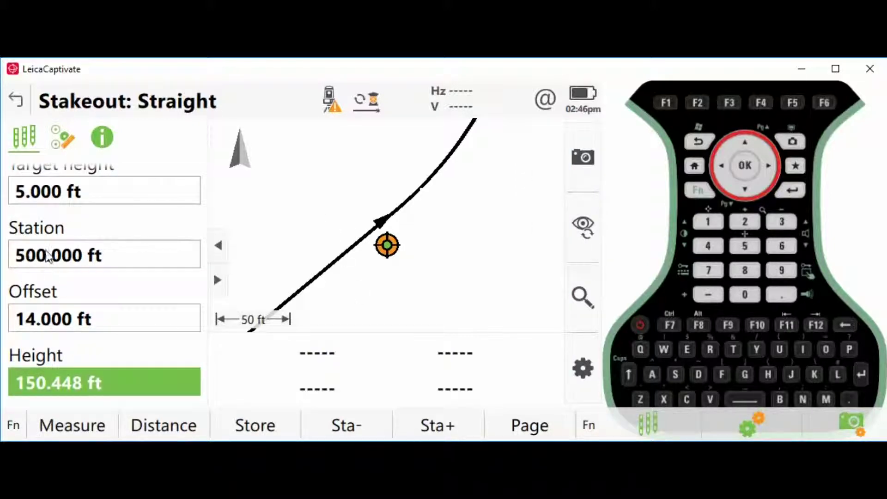
click(436, 427)
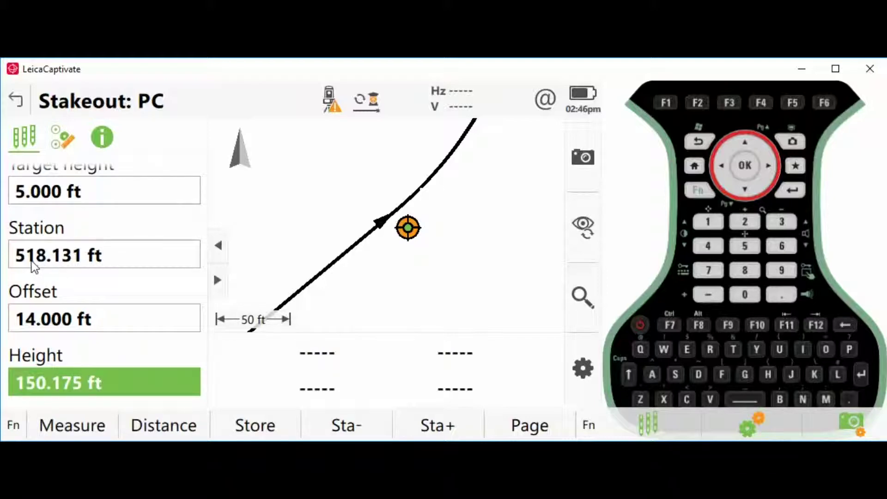
- Step the target through the VPC and stations 550 and 600 to 612.377 ft, panning the map to it
click(434, 428)
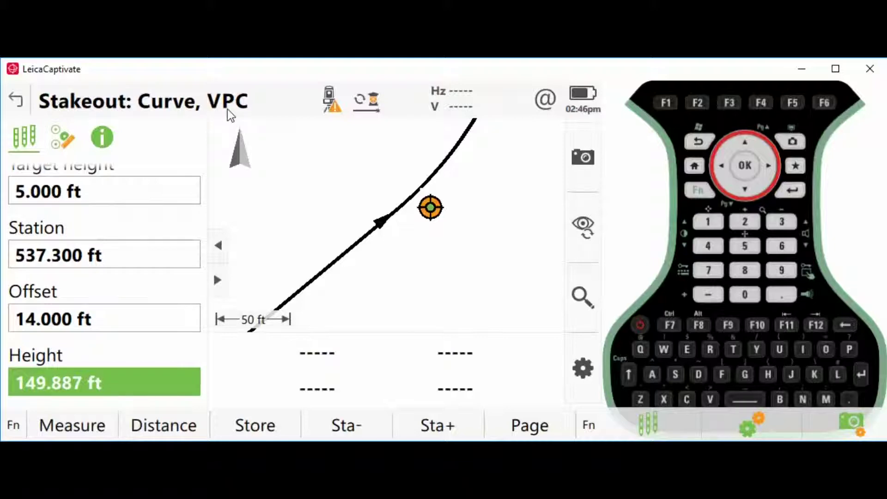
click(436, 429)
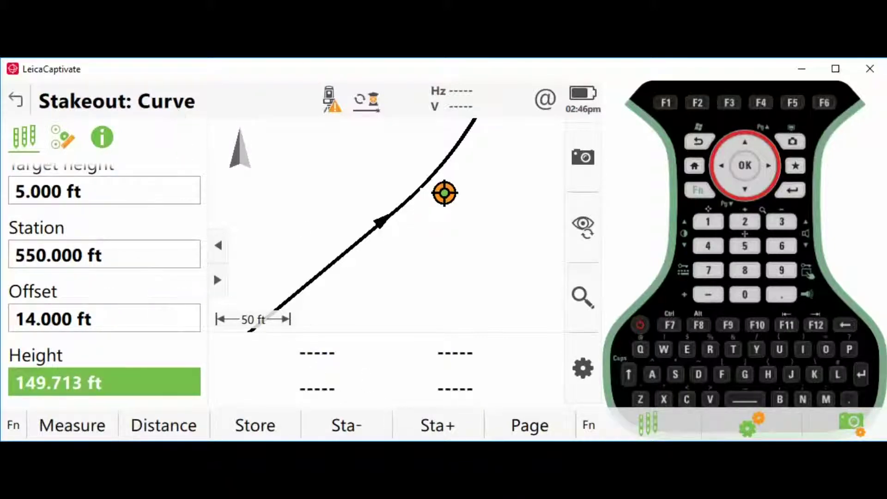
click(426, 427)
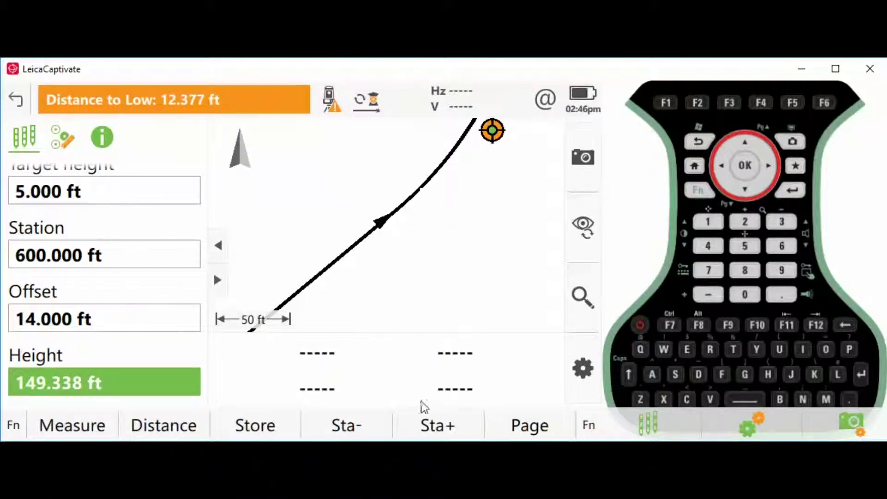
click(444, 428)
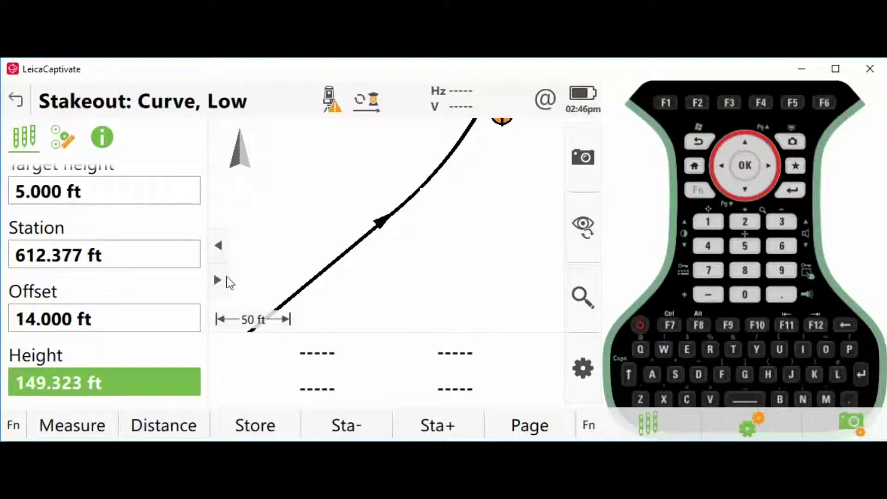
drag(395, 251, 334, 329)
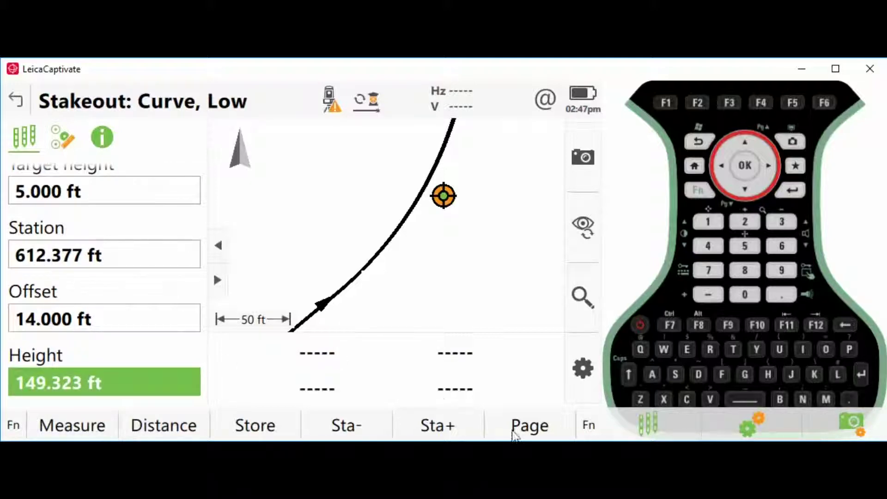
- Leave stakeout for the Home screen and bring up the Road Layout job's options
click(9, 426)
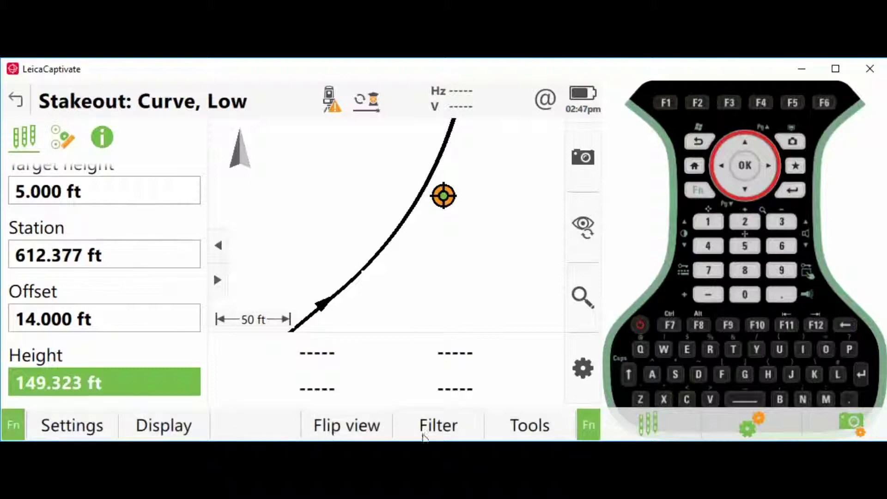
key(Escape)
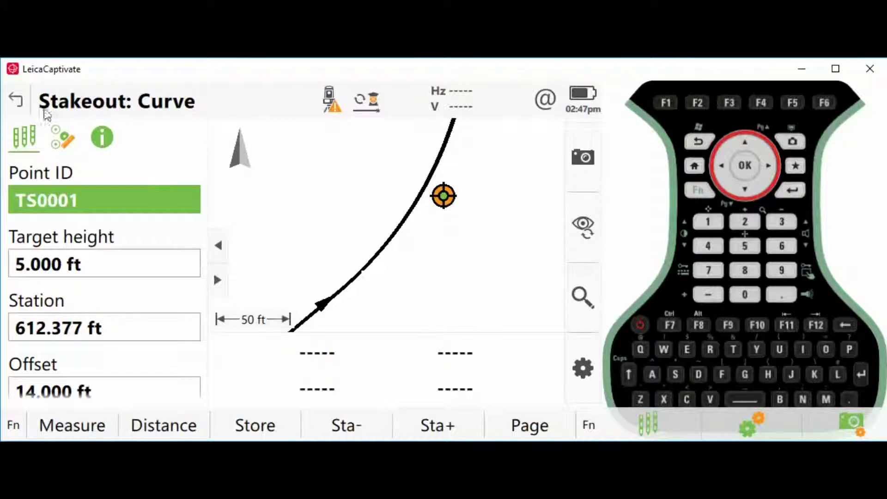
click(695, 166)
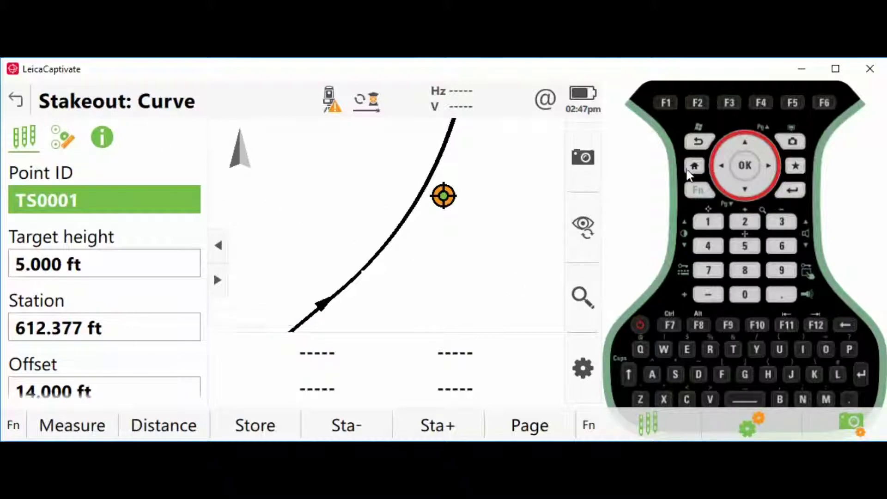
click(273, 277)
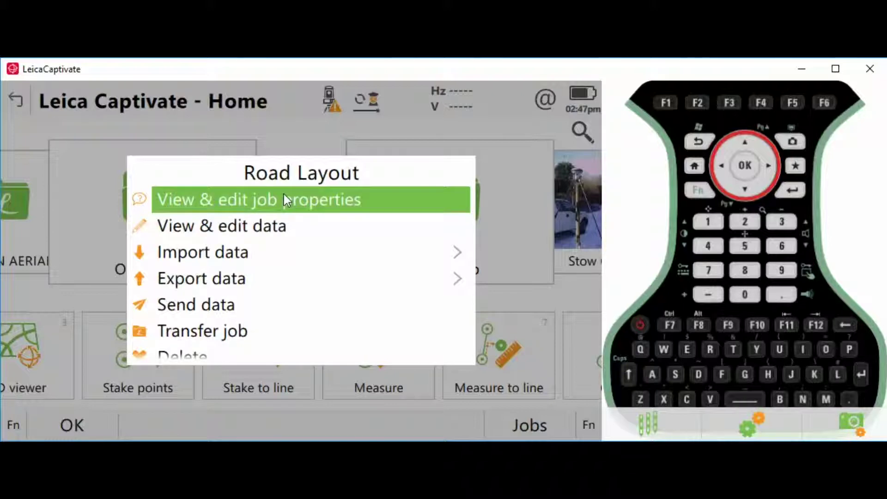
- Keep GE BLVD test as Road Layout's linked road design, toggling Use a road design off and on
click(285, 198)
click(345, 138)
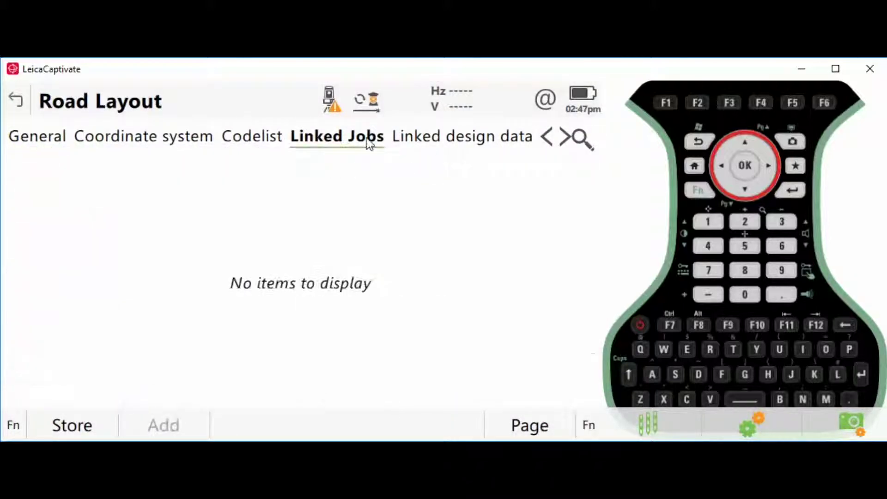
click(446, 139)
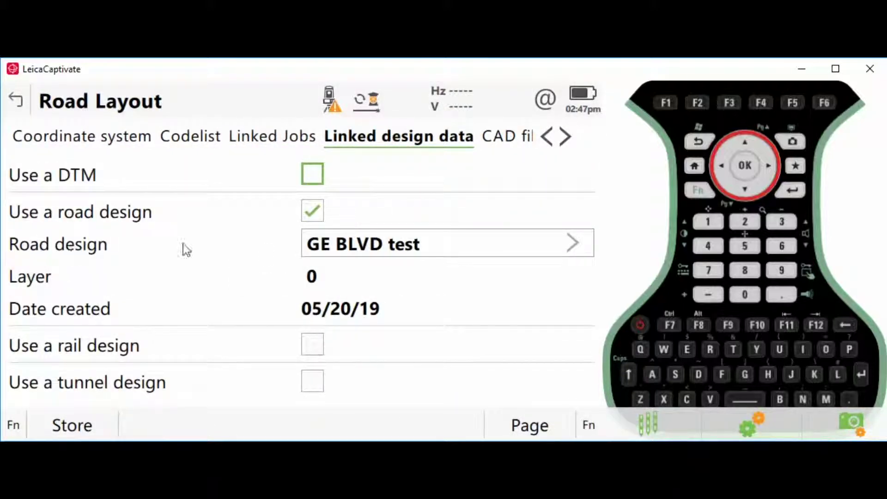
click(328, 249)
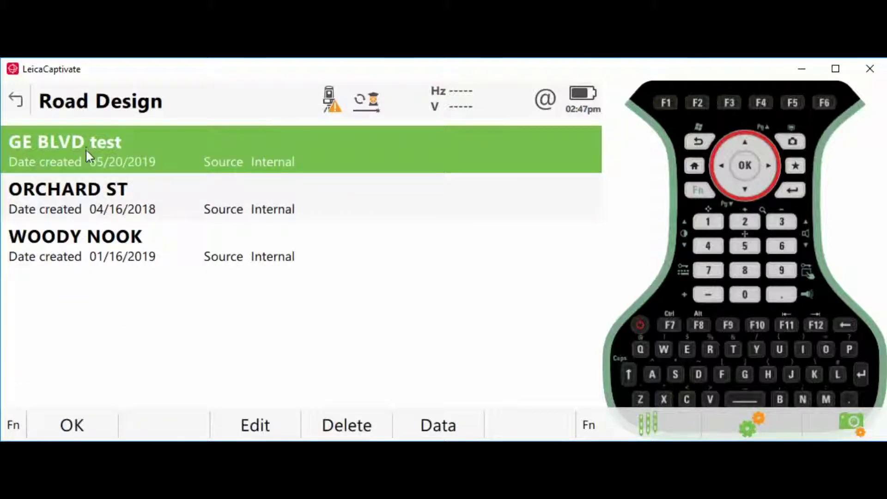
click(15, 102)
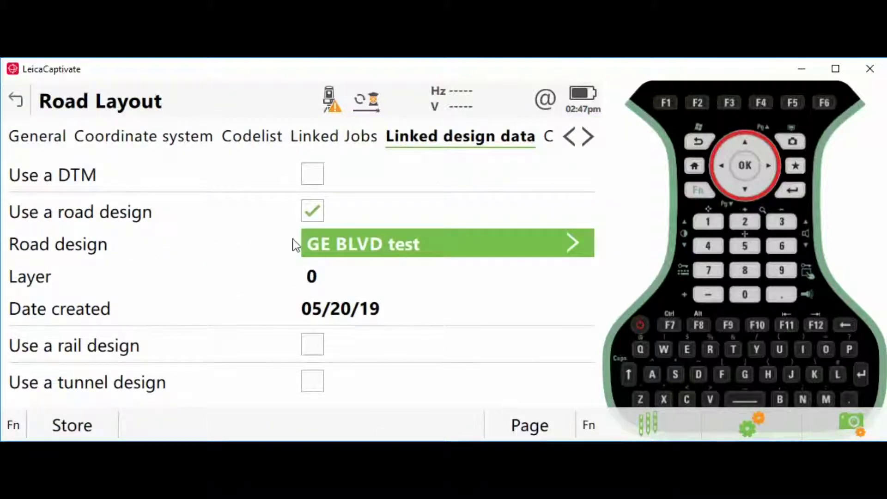
click(313, 213)
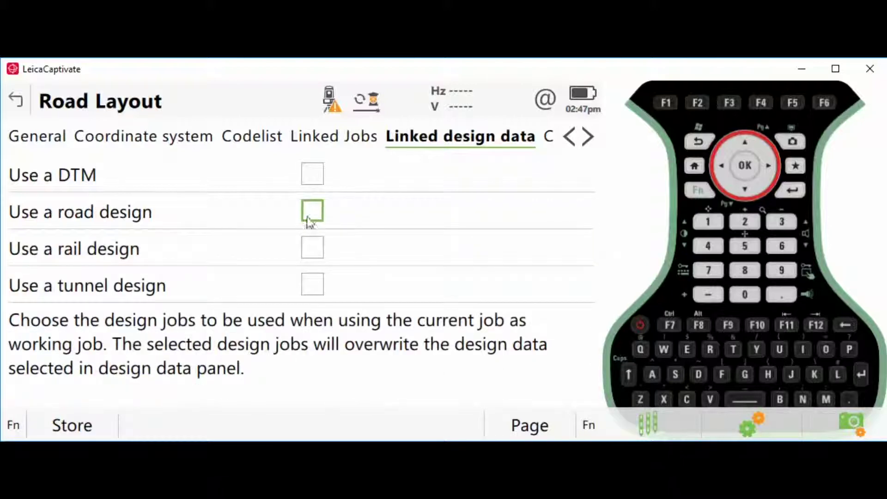
click(310, 213)
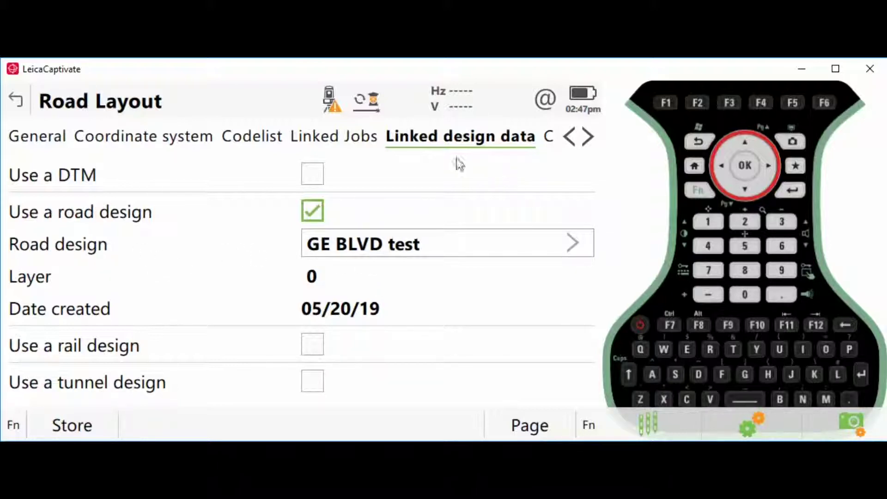
click(17, 99)
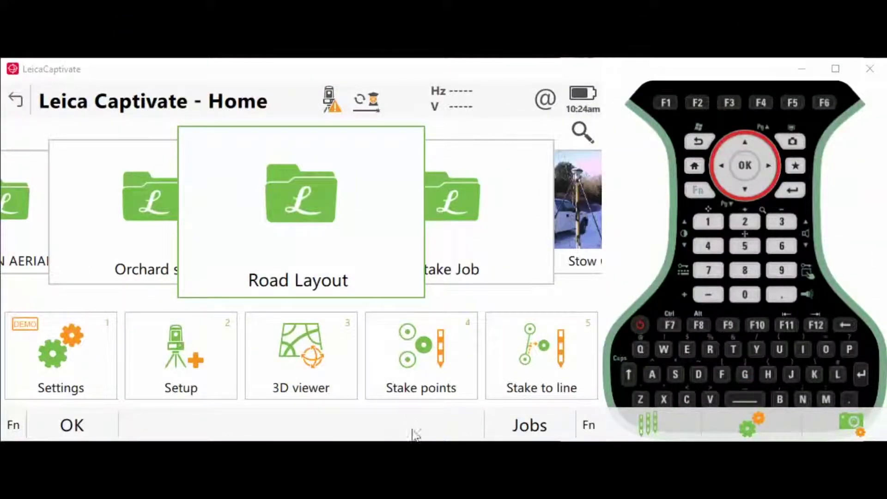
- Set up an alignment import into Road Layout using GE BLVD.cl horizontal and GE BLVD.pro vertical files
click(324, 228)
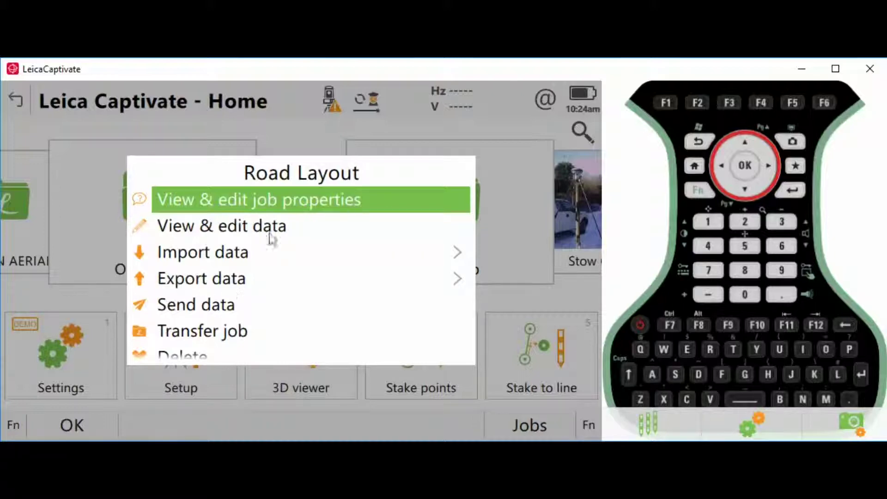
click(219, 257)
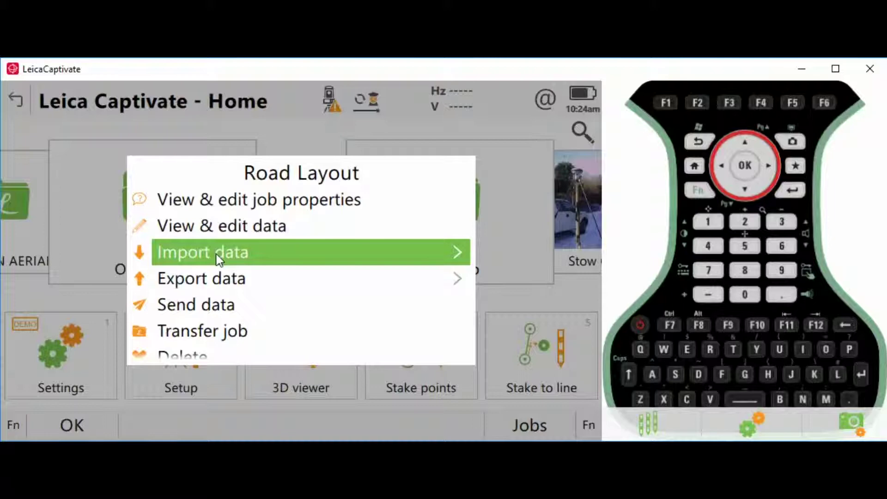
click(218, 258)
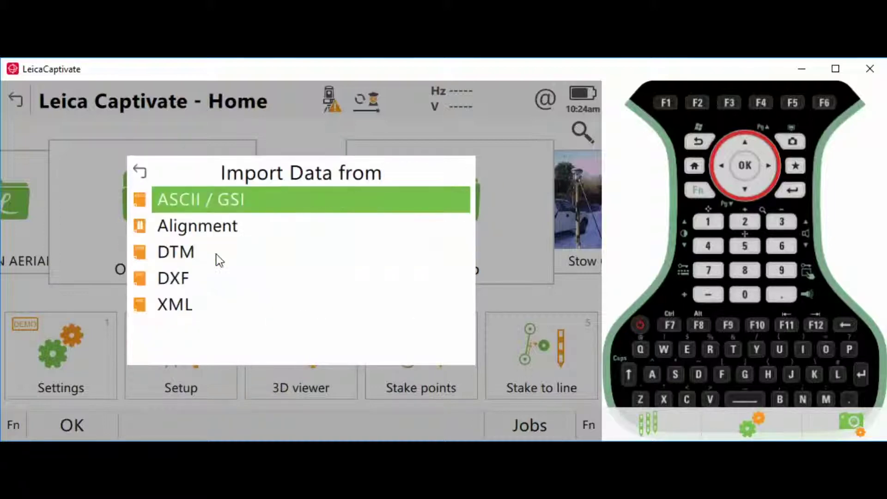
click(205, 226)
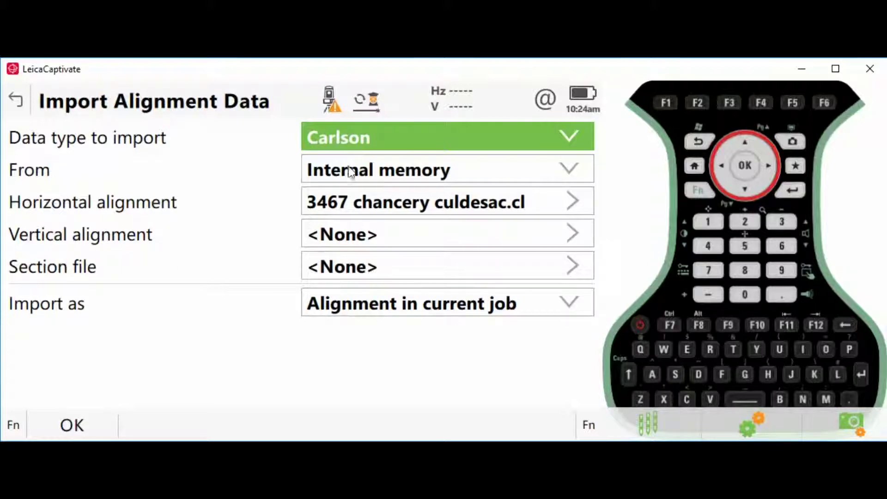
click(357, 200)
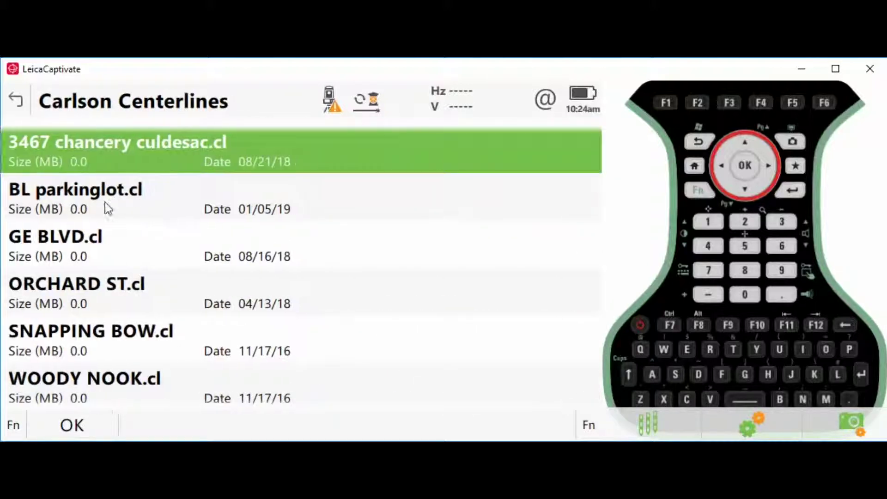
click(83, 240)
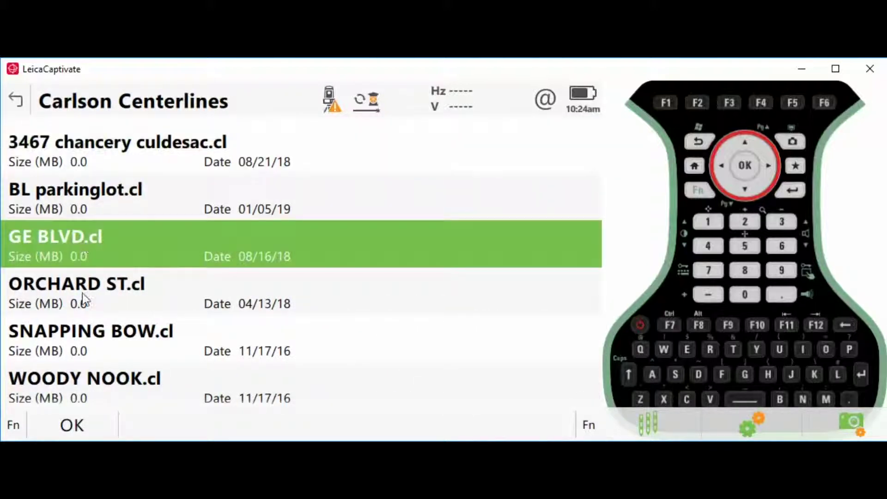
click(79, 430)
click(358, 233)
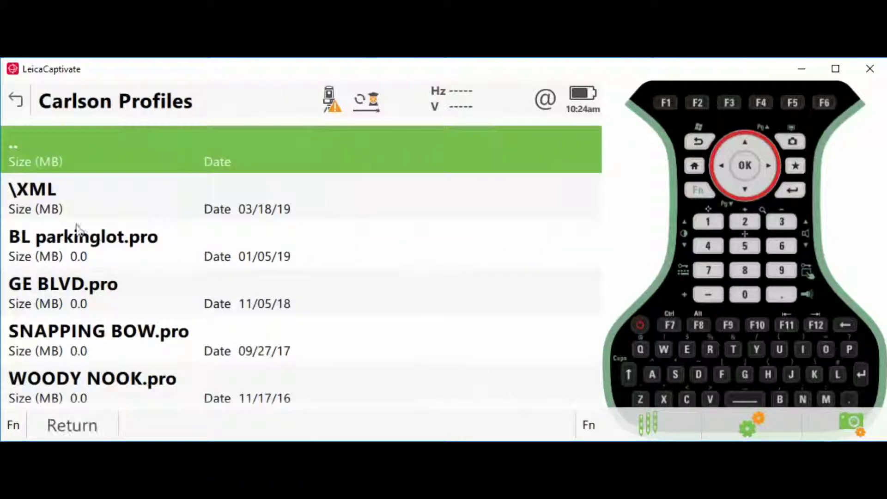
click(73, 299)
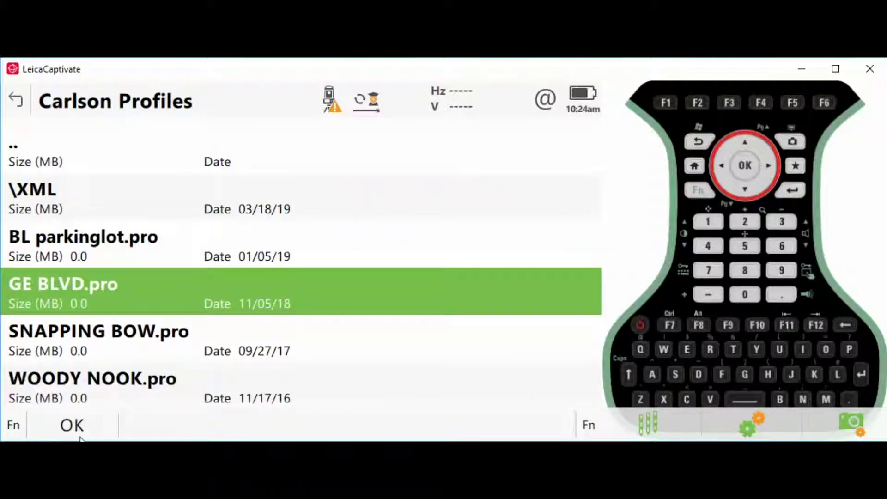
click(119, 299)
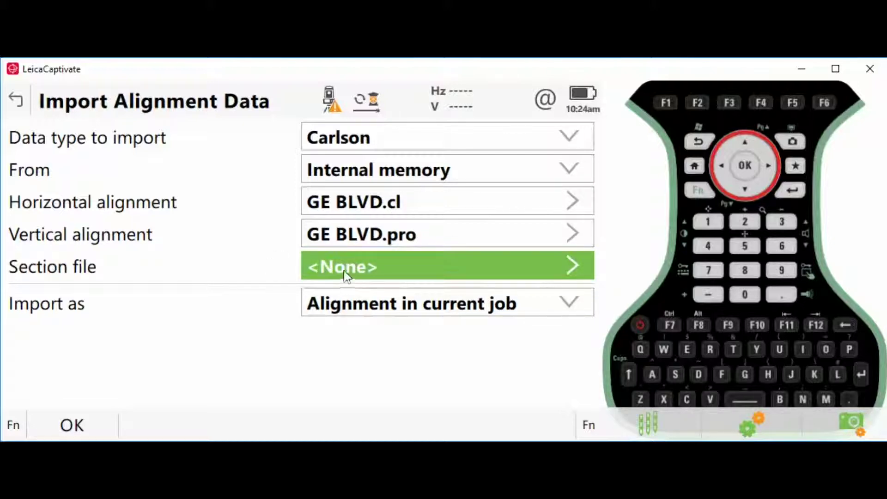
- Import them as an alignment in the current job, declining any further imports
click(349, 302)
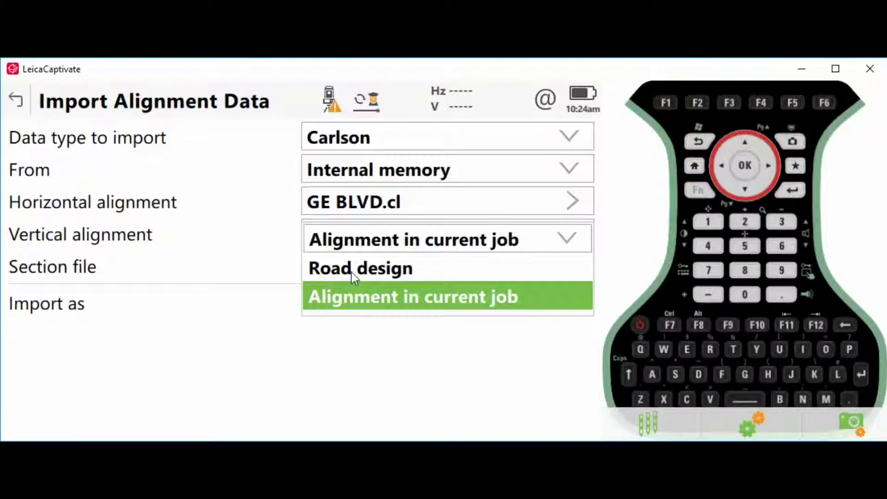
click(348, 301)
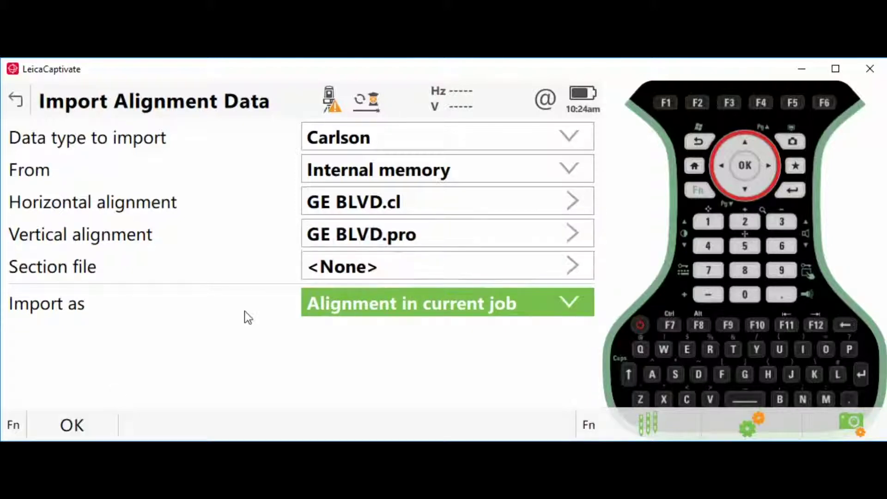
click(69, 426)
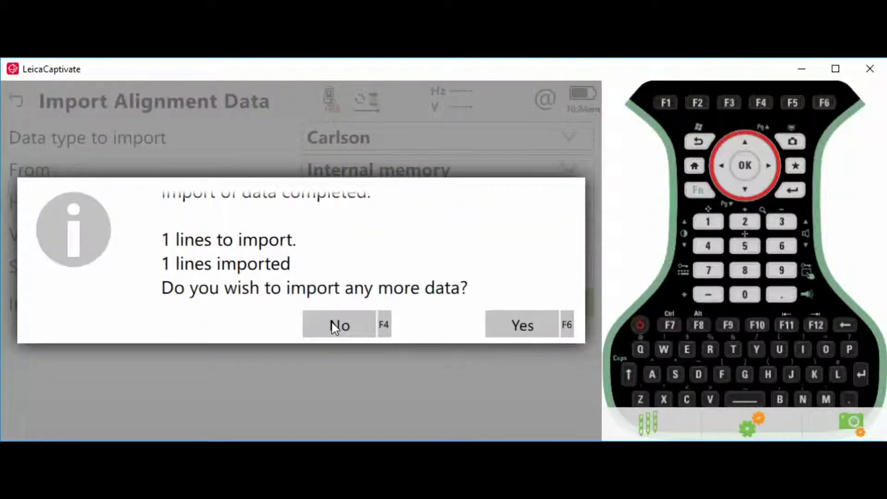
click(334, 326)
- Check the Lines stored in Road Layout's data, then return to the Home screen
click(297, 243)
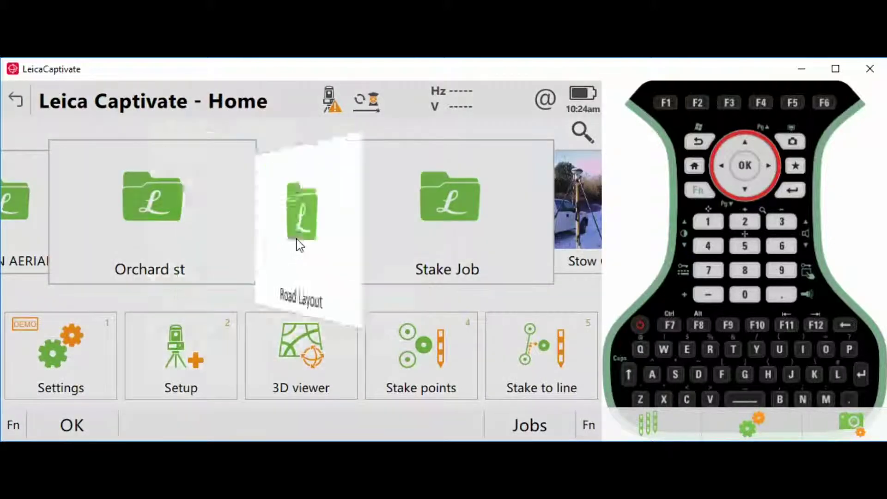
click(248, 227)
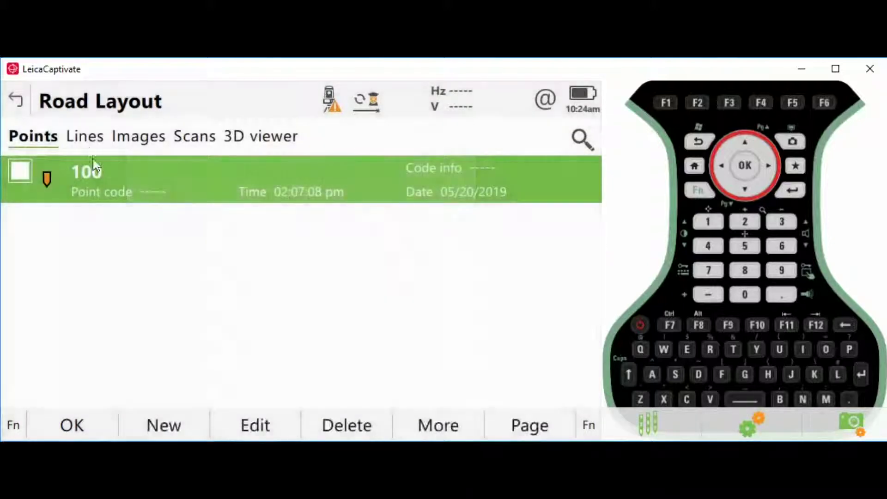
click(87, 138)
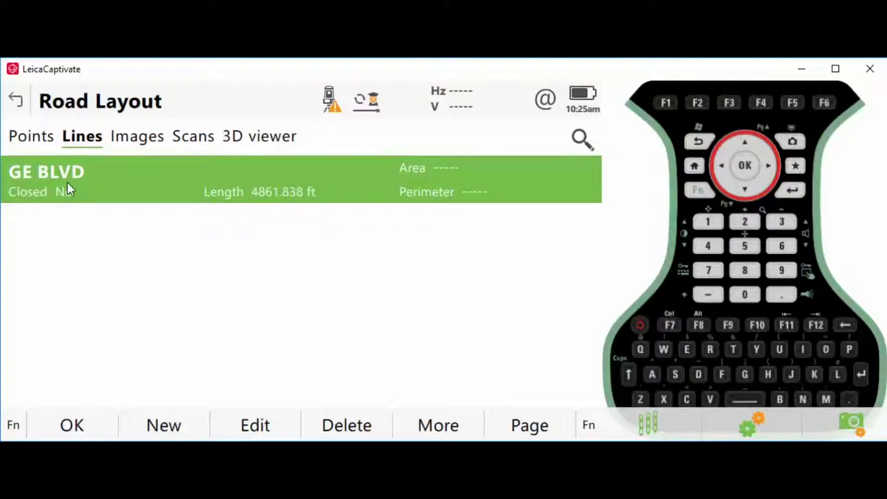
click(17, 99)
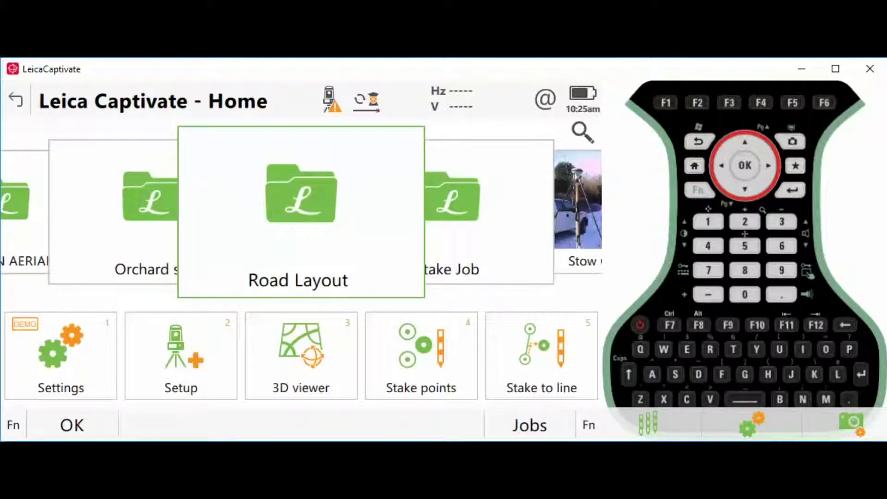
drag(495, 373, 373, 376)
- Start Stake to line and choose GE BLVD as the line to stake
click(456, 375)
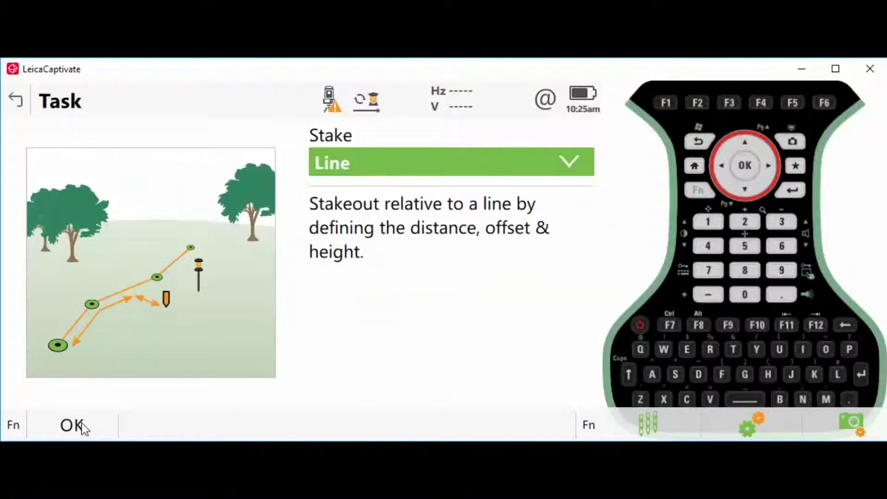
click(81, 425)
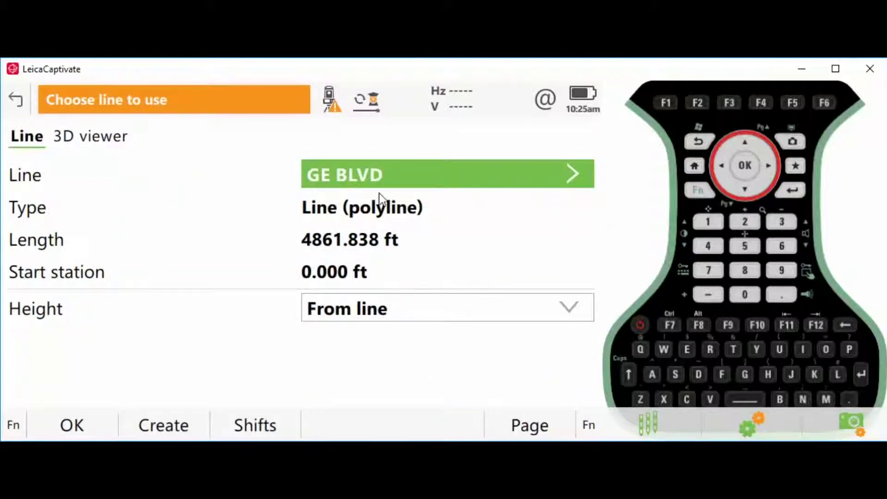
click(373, 172)
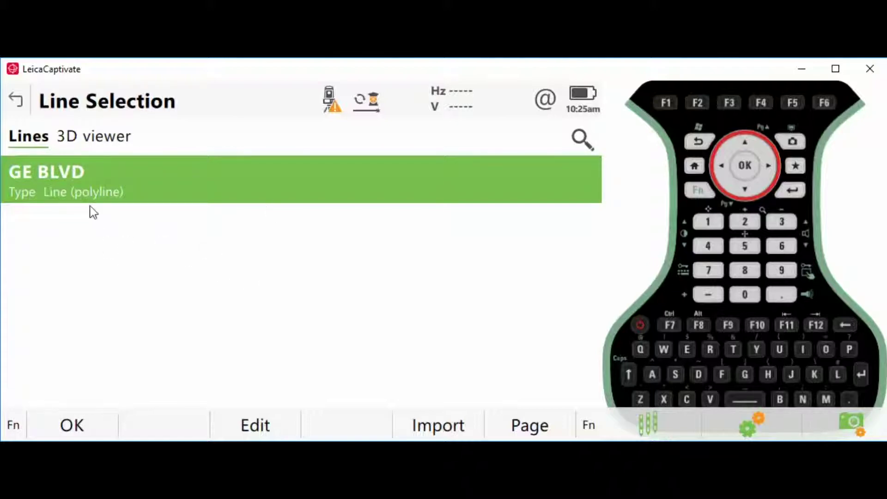
click(88, 430)
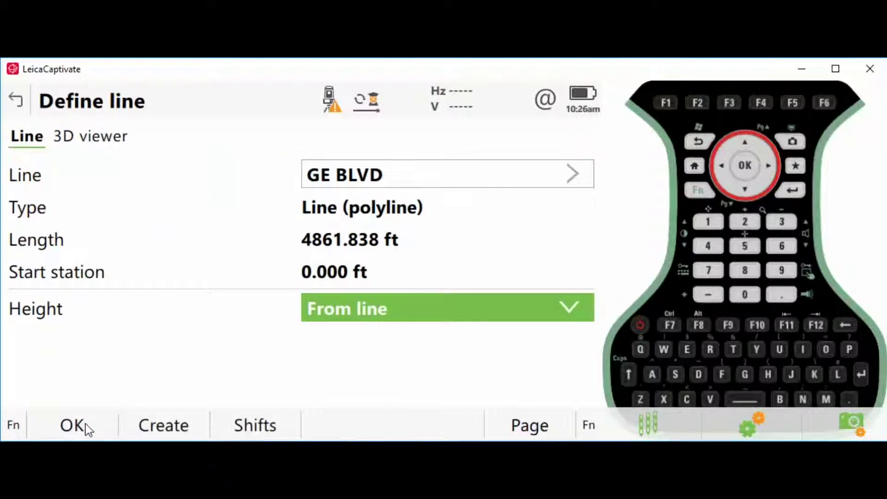
- Review the GE BLVD line plot, reverse then restore its direction, and confirm the line
click(97, 142)
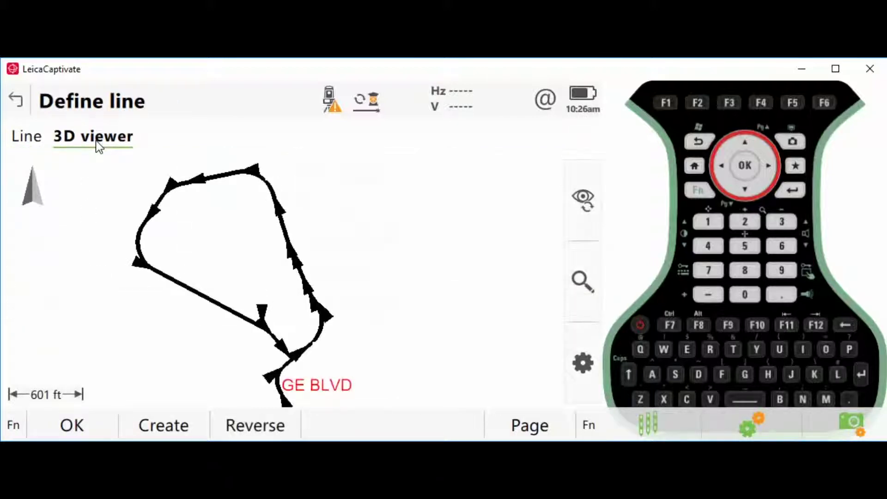
drag(238, 283, 265, 273)
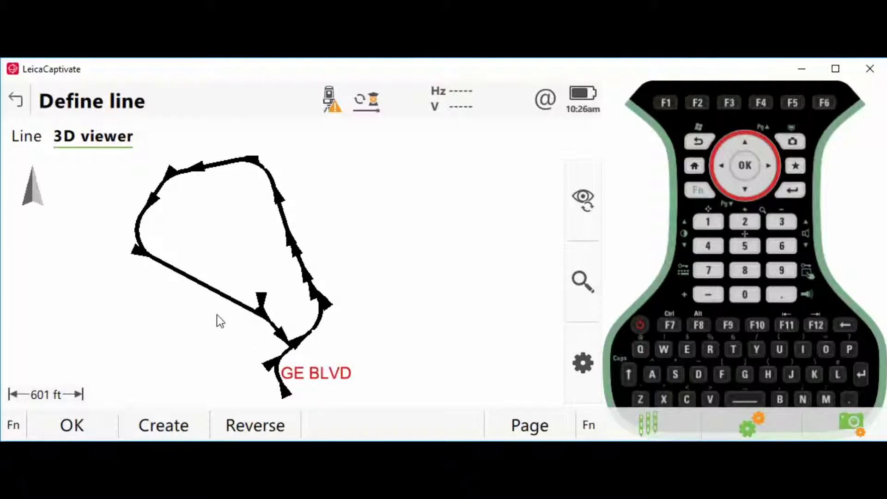
click(252, 428)
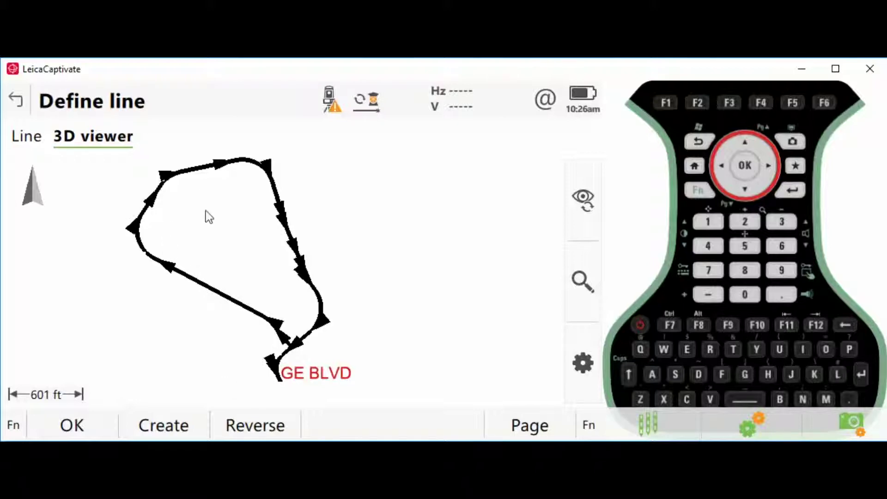
click(238, 432)
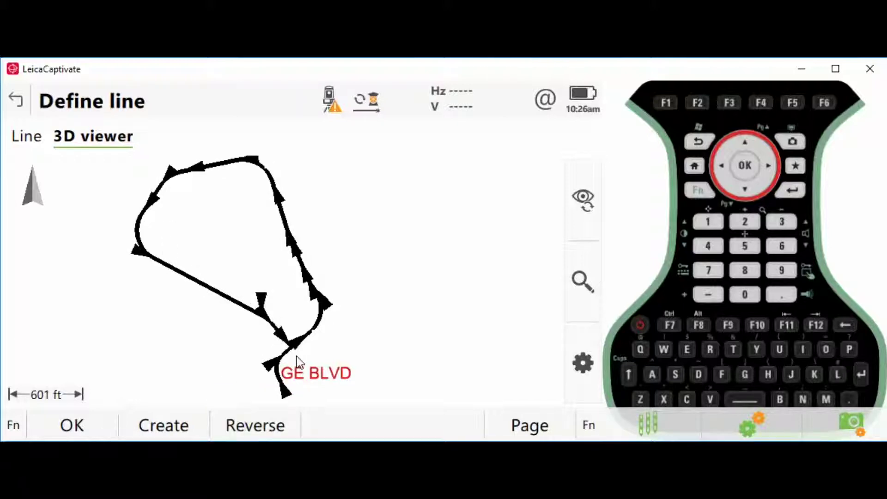
click(83, 431)
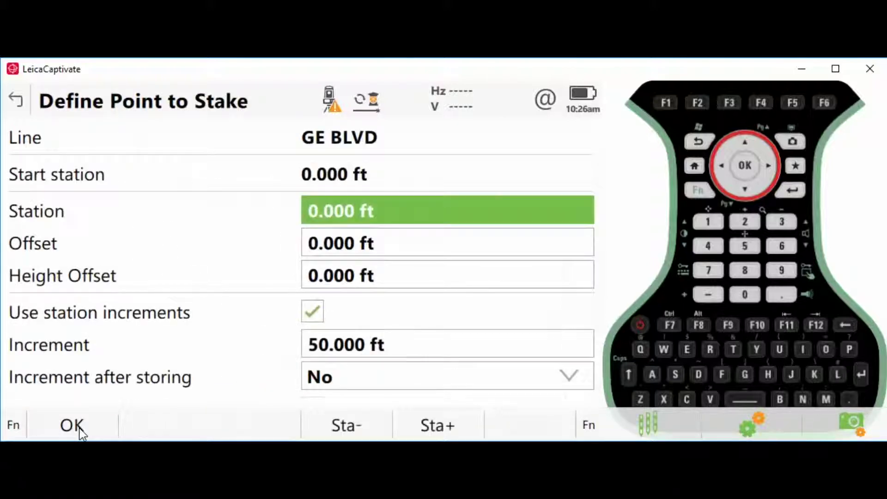
click(12, 424)
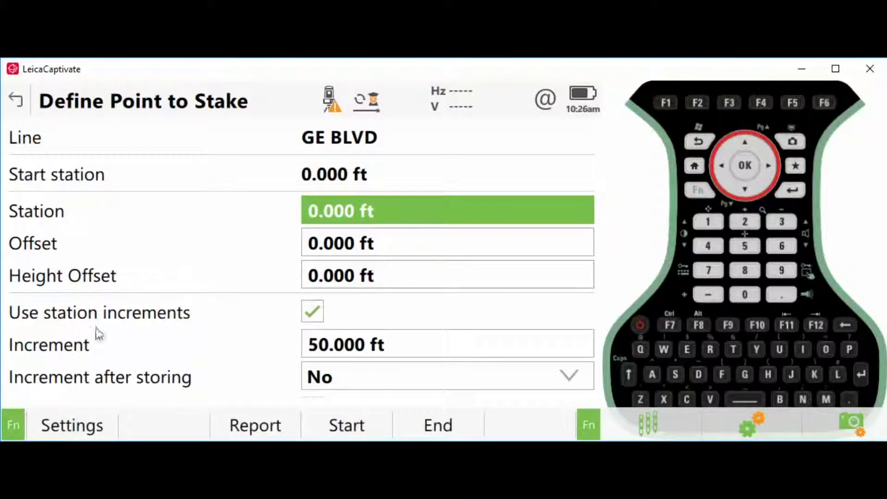
click(79, 429)
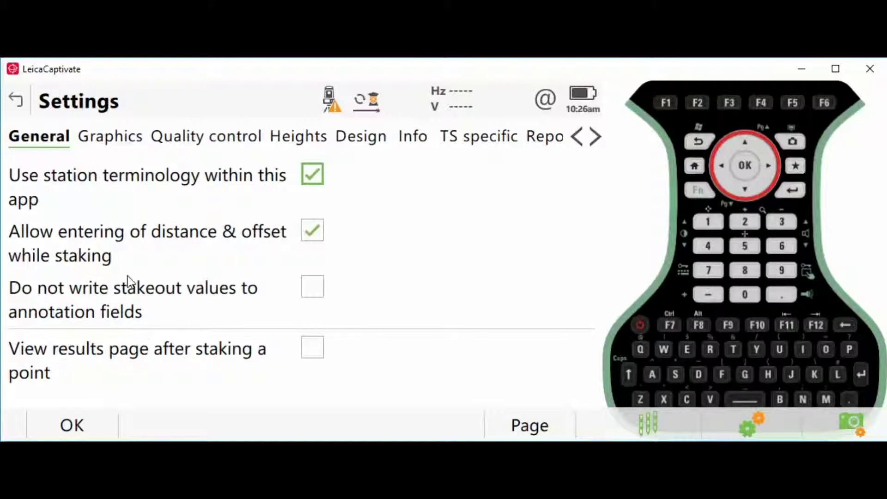
click(290, 142)
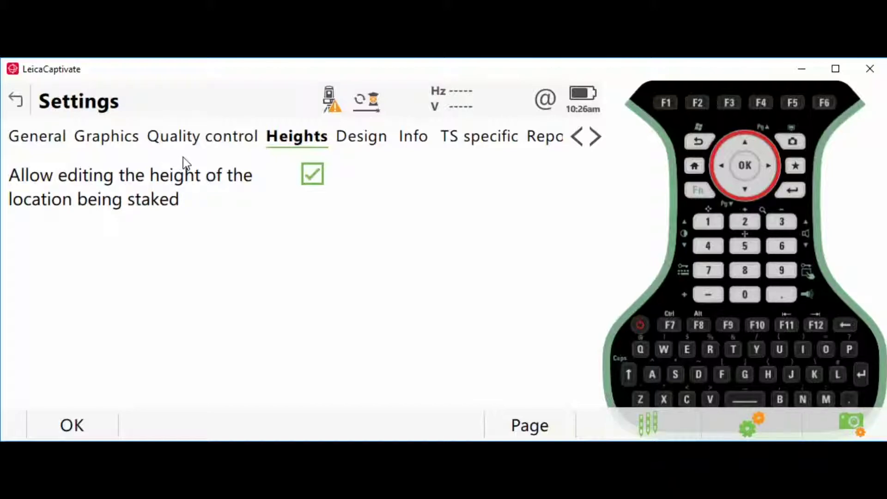
click(357, 140)
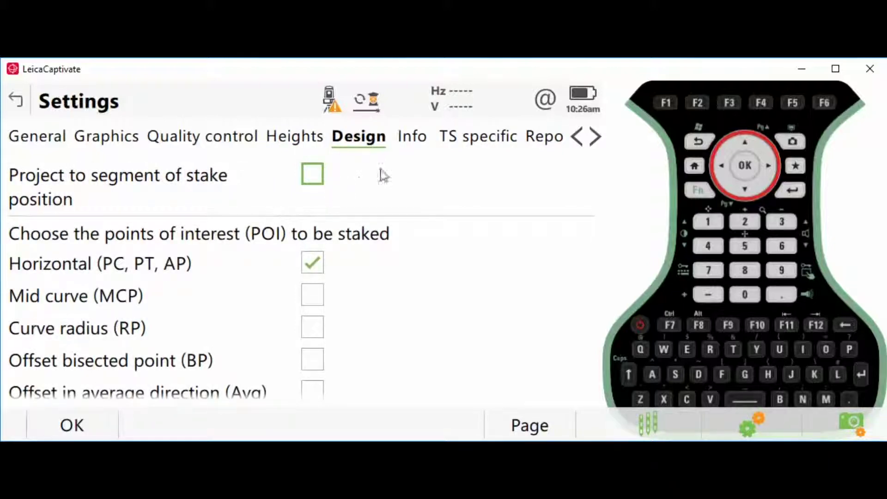
scroll(382, 176, down, 1)
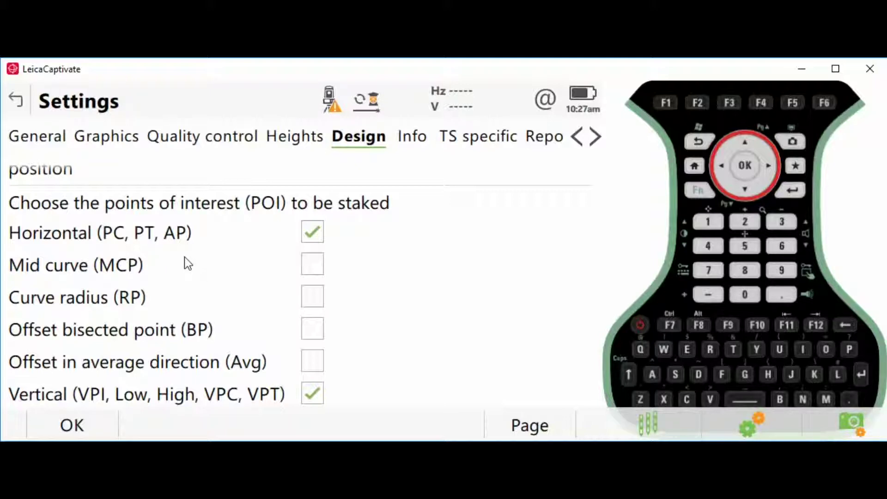
click(416, 137)
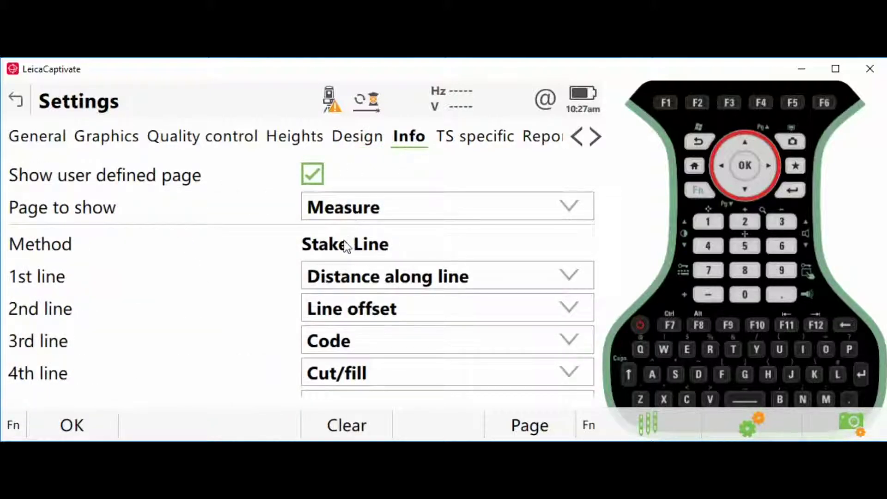
scroll(342, 249, down, 5)
scroll(344, 257, up, 3)
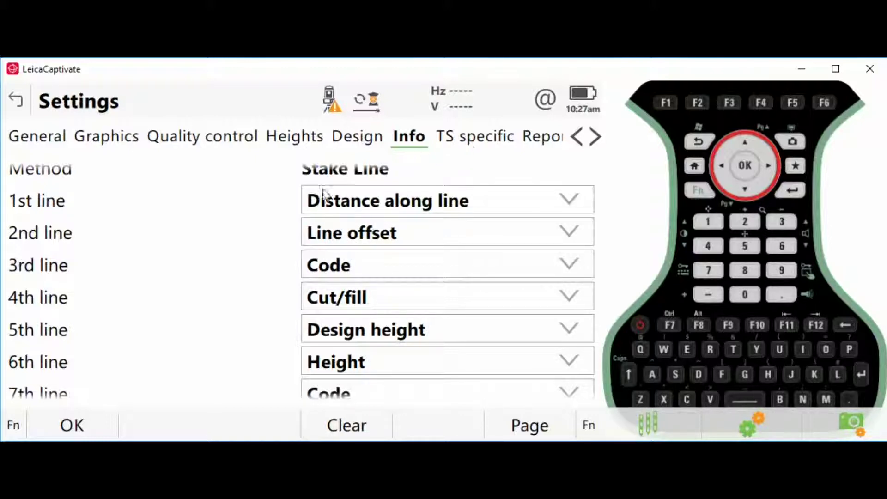
click(88, 432)
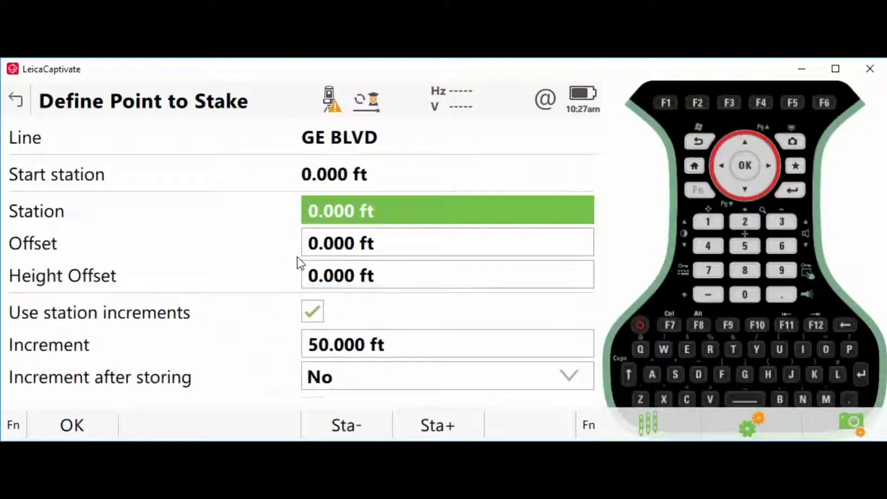
- Enter station 500 and a 14 ft offset for the GE BLVD stake point, correcting a mistyped 15
click(342, 209)
key(BackSpace)
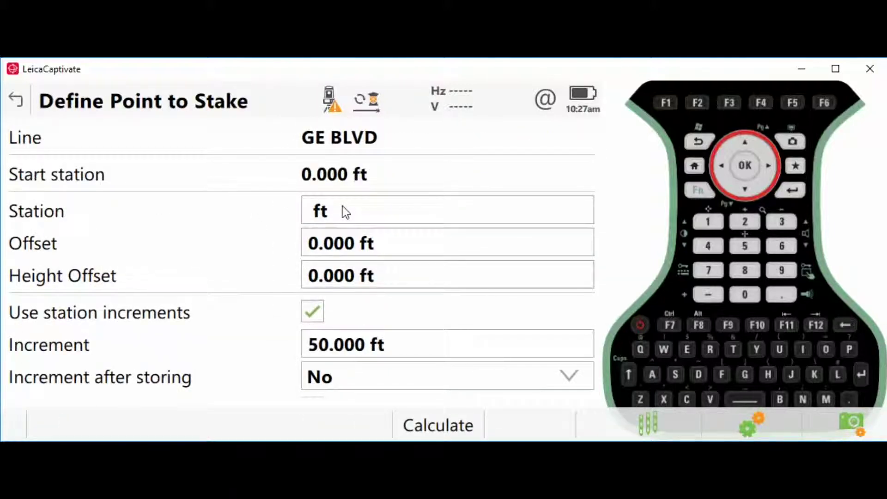
text(500)
key(Return)
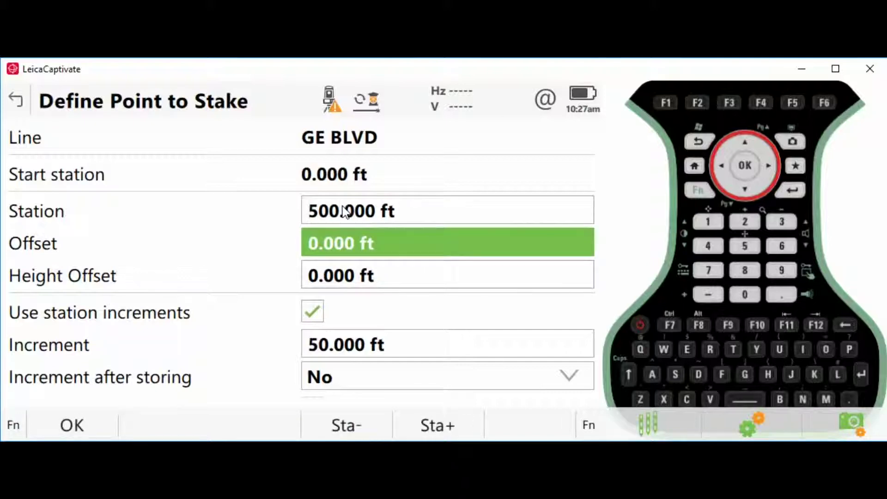
text(15)
key(BackSpace)
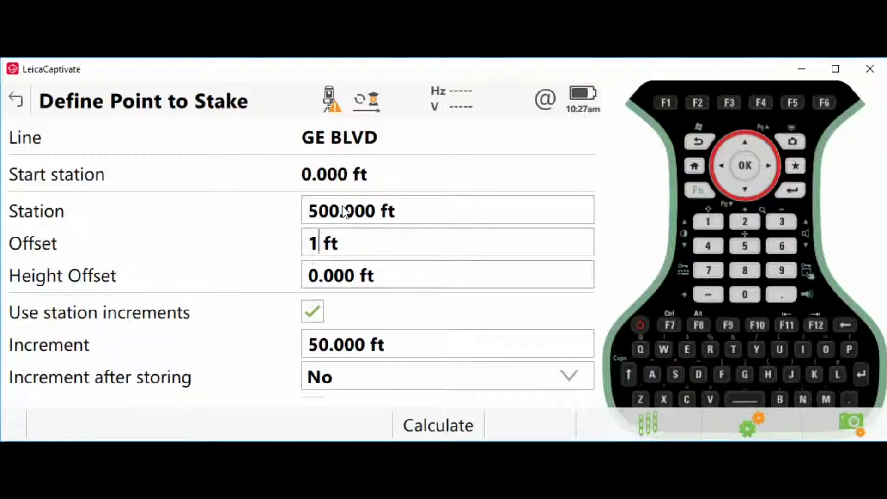
text(4)
key(Return)
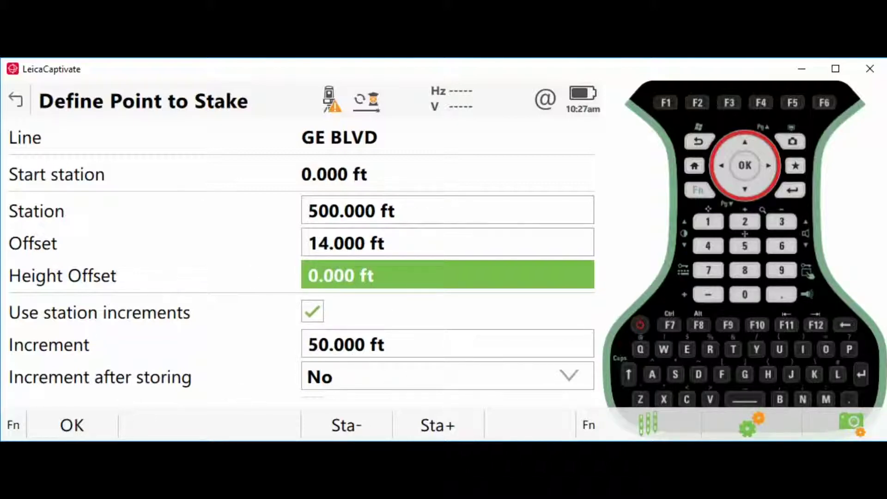
click(19, 423)
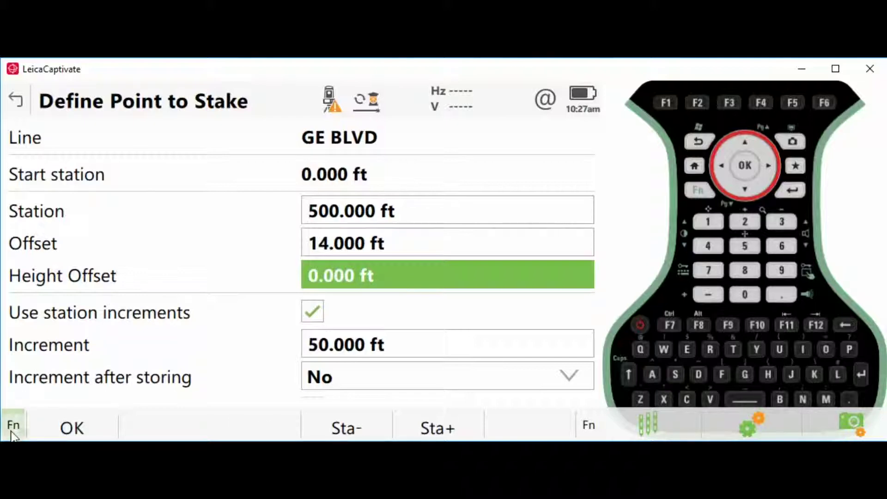
- In stakeout settings, toggle the Heights option for editing the staked location's height off and back on
click(101, 425)
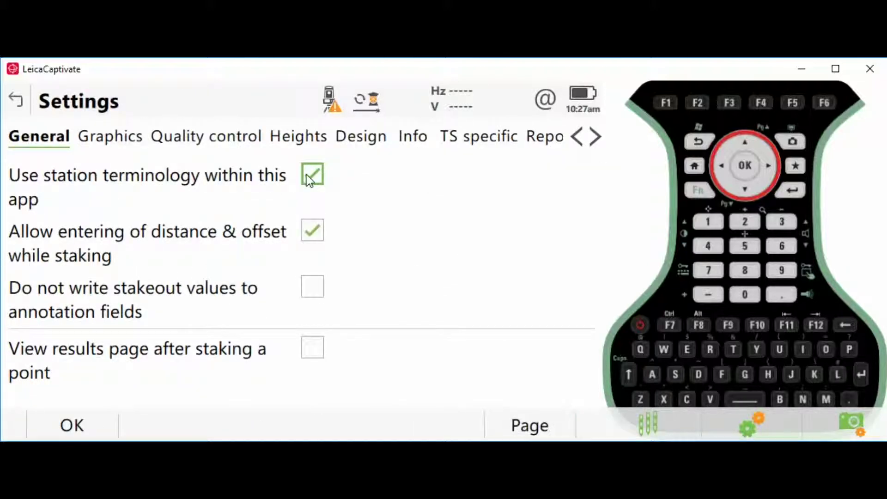
click(312, 144)
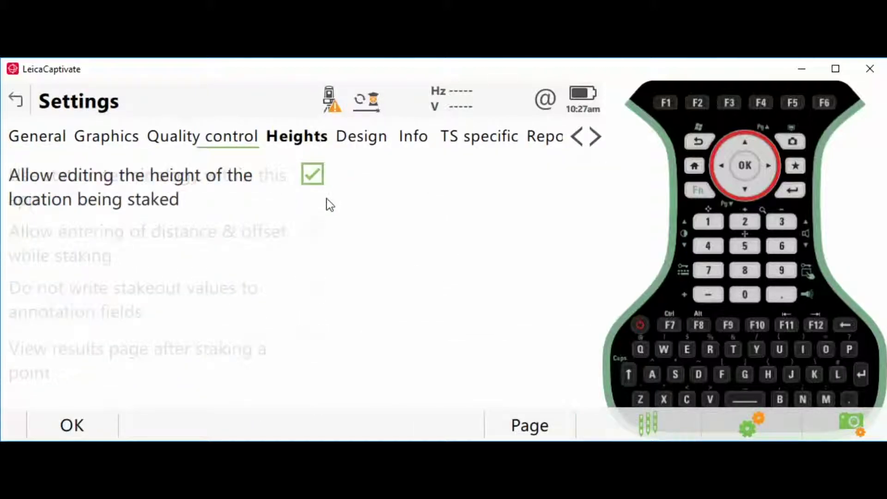
click(316, 176)
click(363, 142)
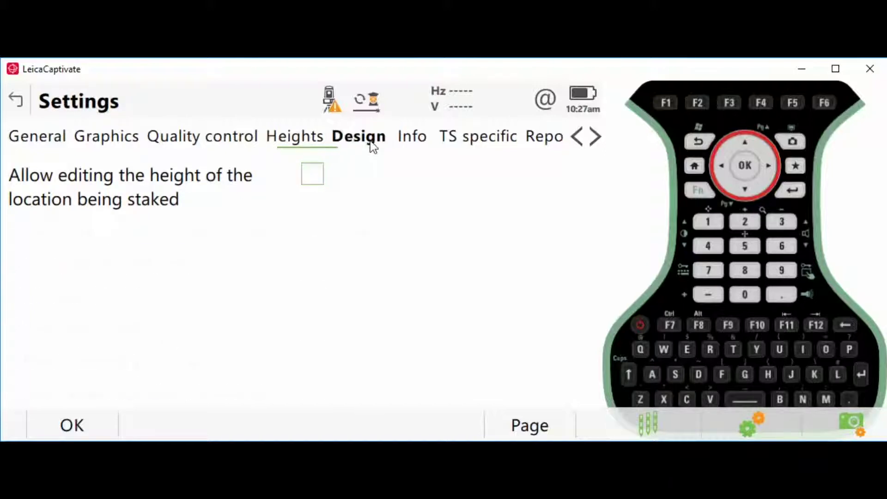
click(307, 141)
click(312, 174)
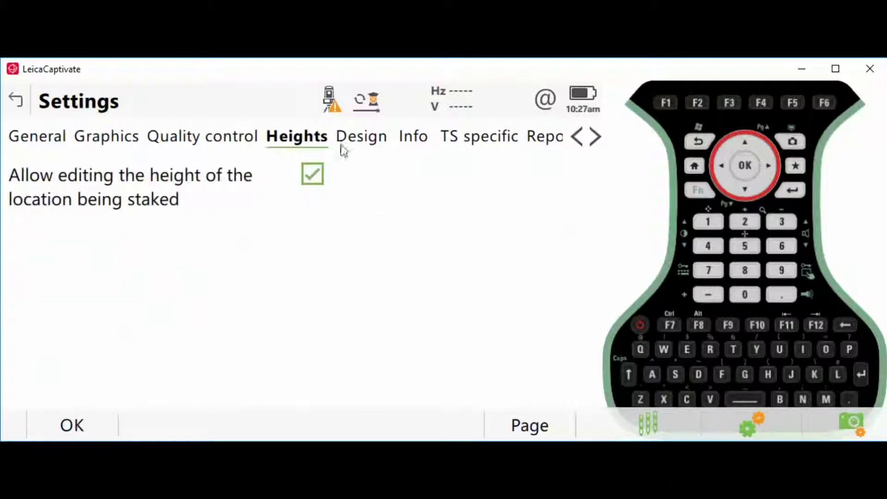
click(365, 139)
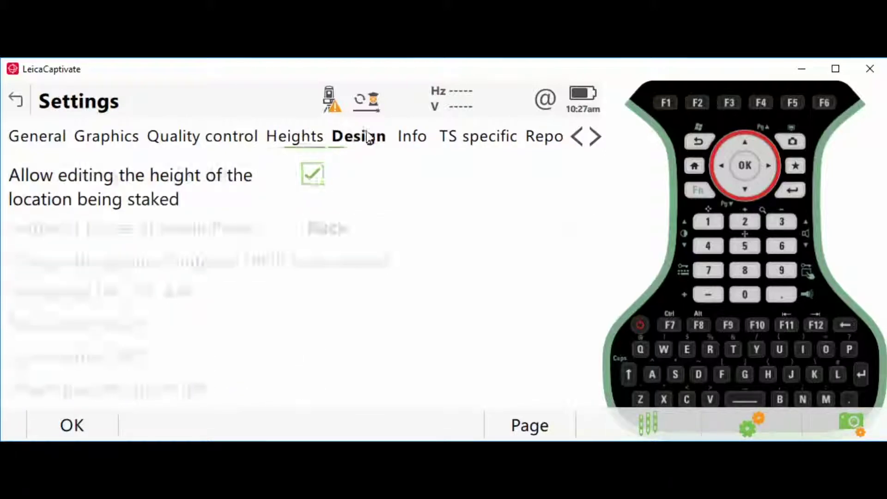
- Uncheck Project to segment and horizontal and vertical points of interest, then save and begin staking
click(312, 178)
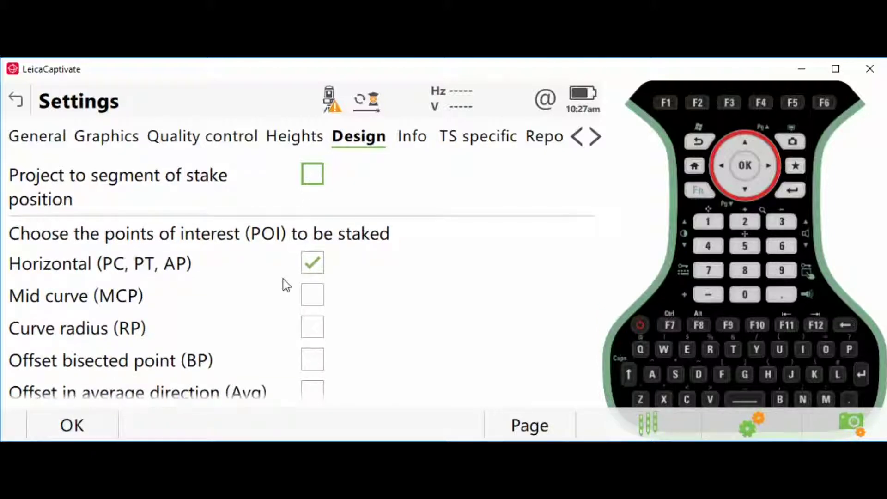
click(313, 264)
scroll(315, 301, down, 1)
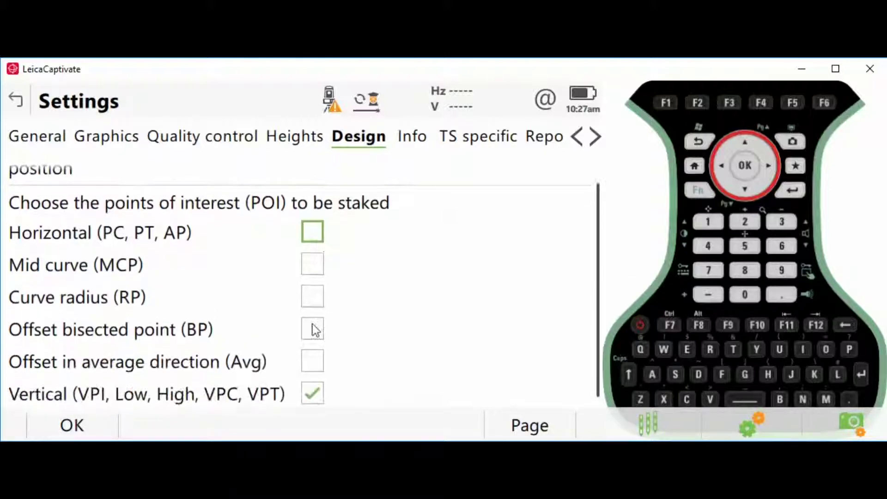
click(319, 392)
click(90, 418)
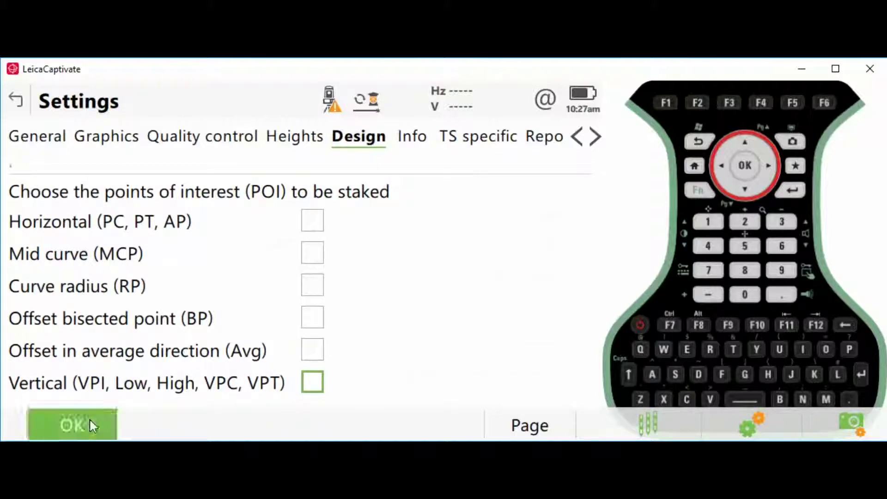
click(85, 421)
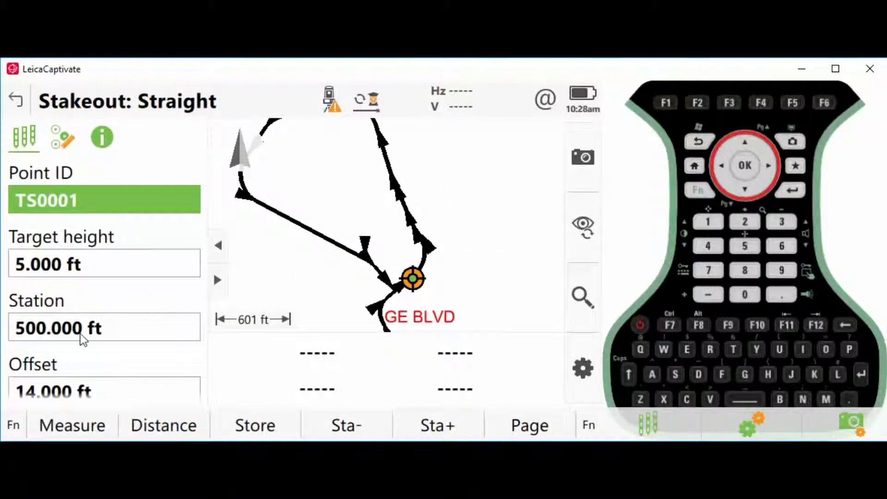
- Advance the stake station to 550 ft and window-zoom the map around the target on the curve
click(434, 424)
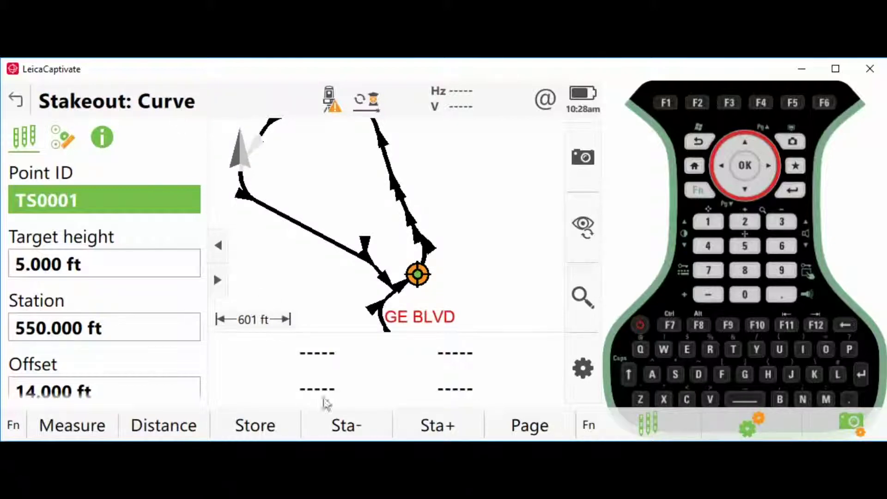
click(583, 297)
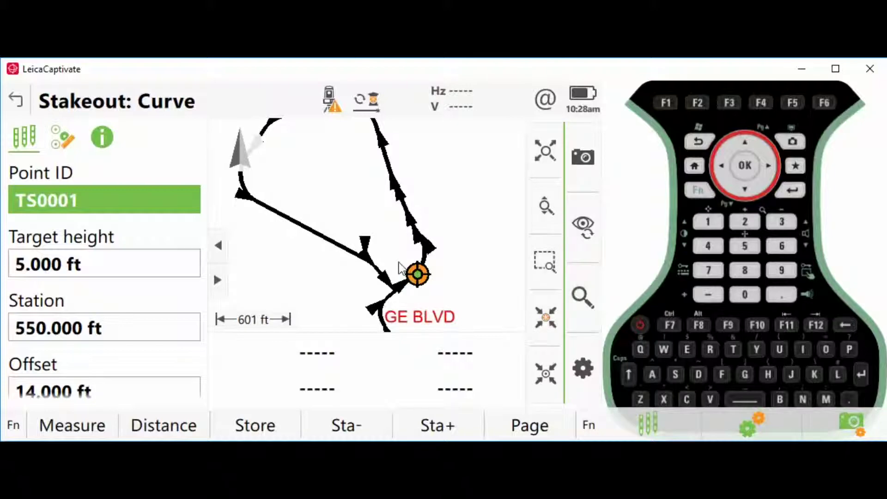
click(545, 262)
drag(387, 241, 443, 298)
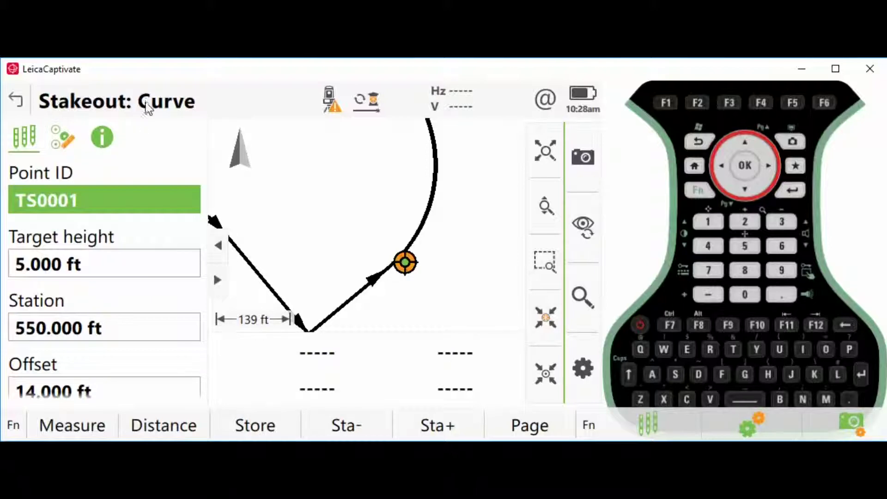
- Step the station through 600 and 650 to 700 ft, then return to the stake point definition
click(441, 429)
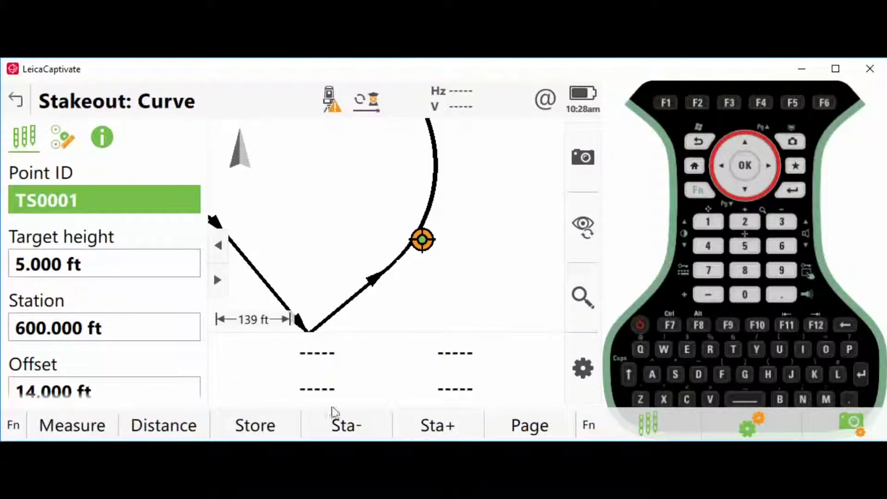
click(440, 428)
click(456, 427)
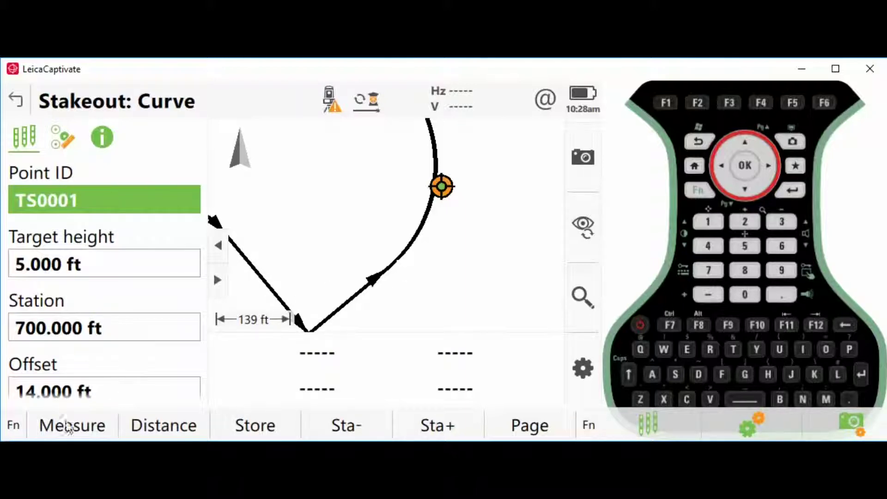
click(15, 426)
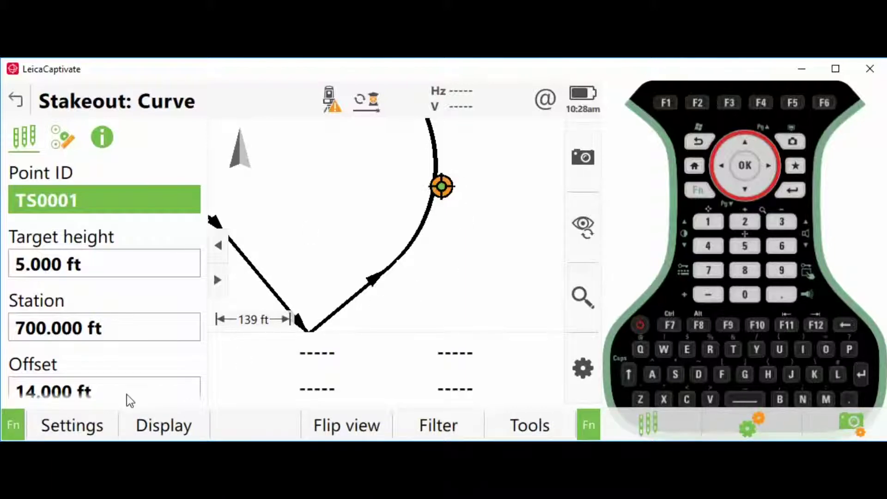
click(17, 101)
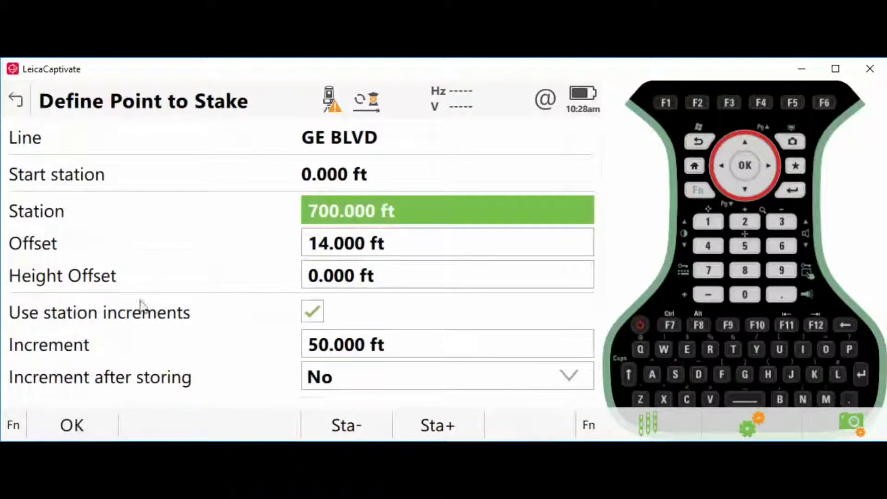
- Go back to the Define line view, then pan and zoom out the GE BLVD line drawing
click(16, 102)
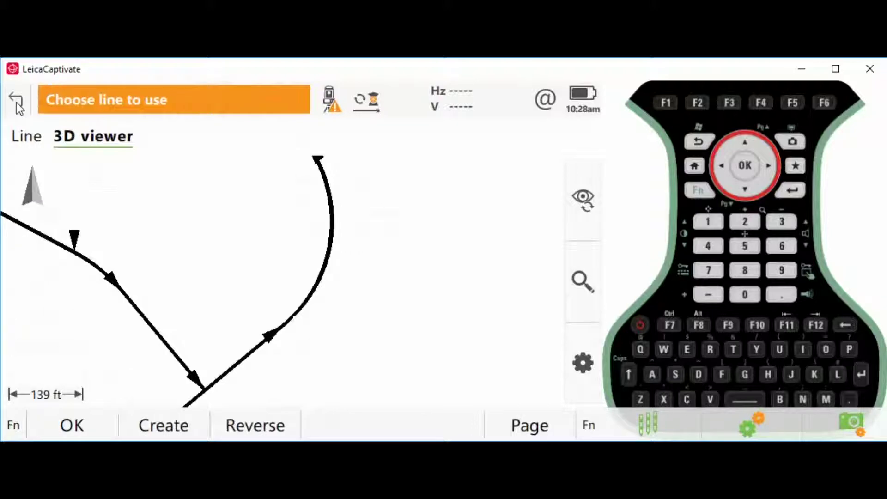
drag(231, 222, 300, 293)
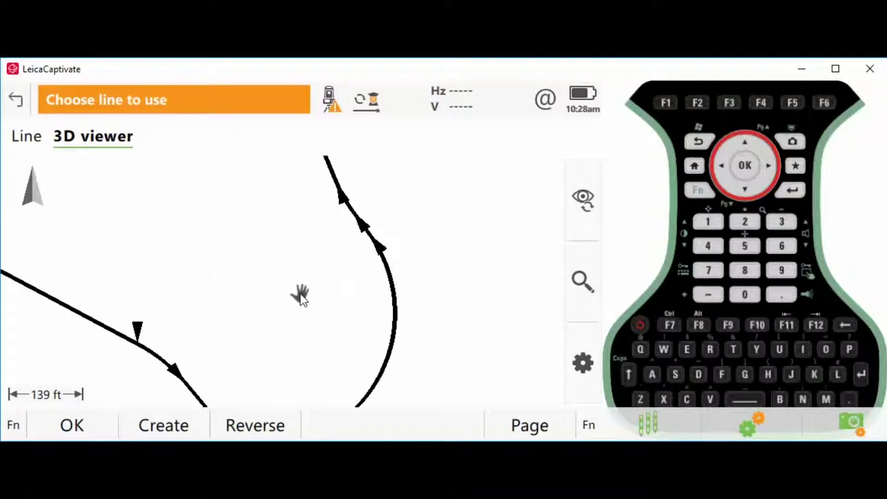
click(583, 281)
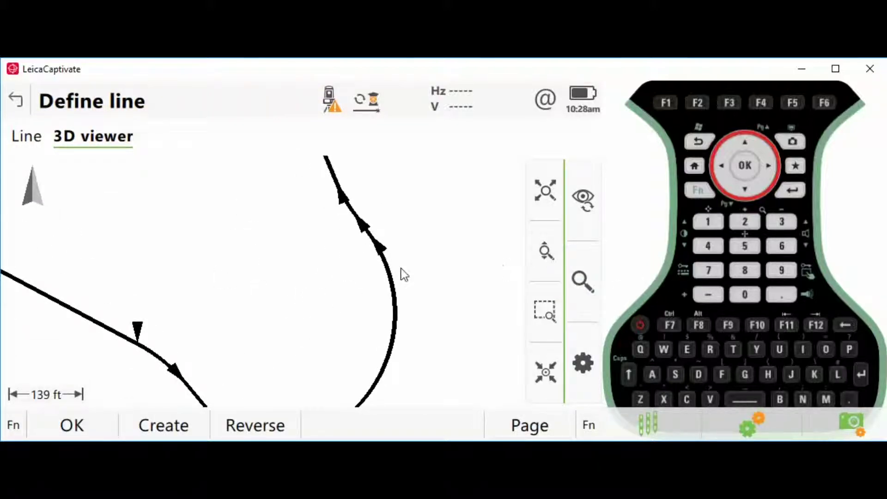
click(544, 259)
drag(413, 266, 421, 331)
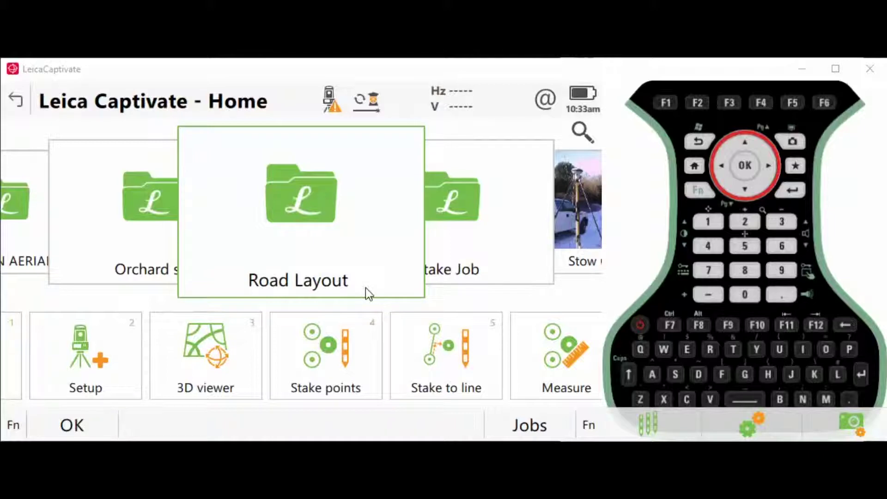
- Set up an alignment import for the Road Layout job from LandXML file GE CL&PRO.XML into the current job
click(336, 233)
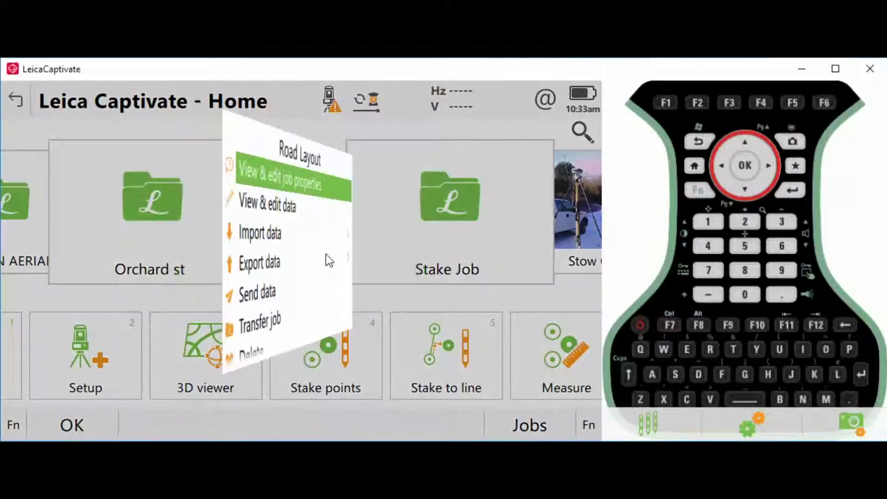
click(221, 252)
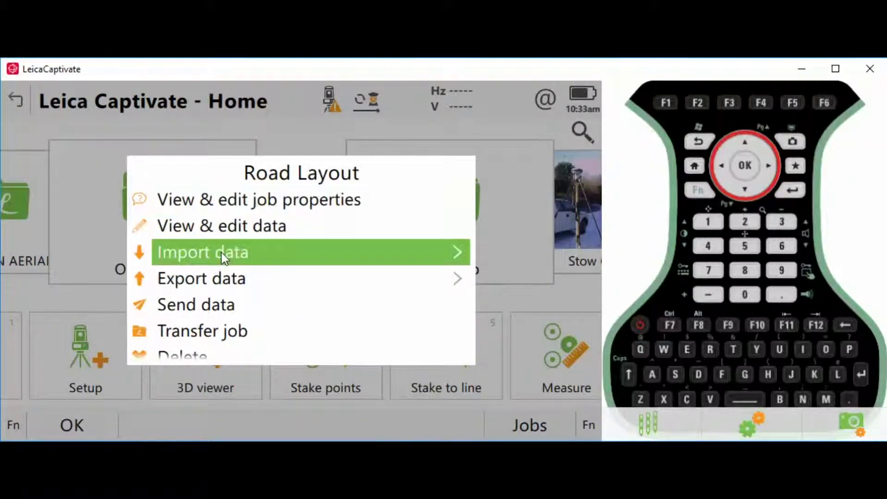
click(206, 232)
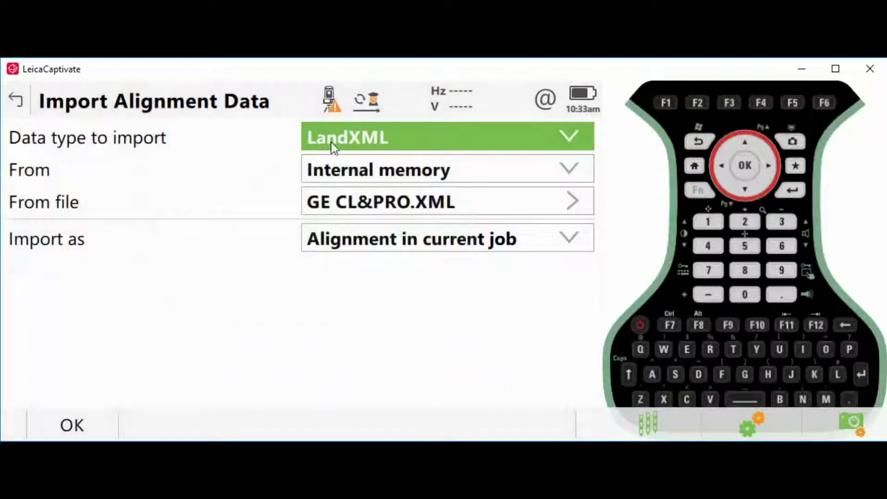
click(374, 134)
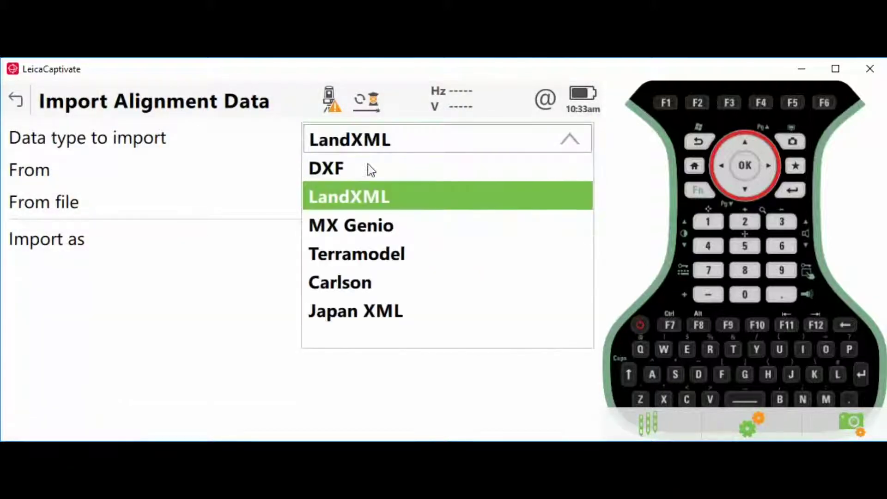
click(353, 194)
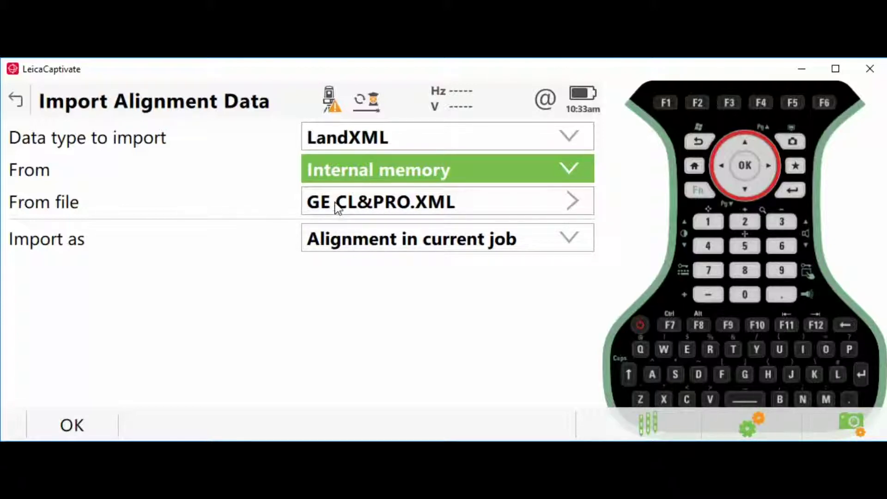
click(372, 241)
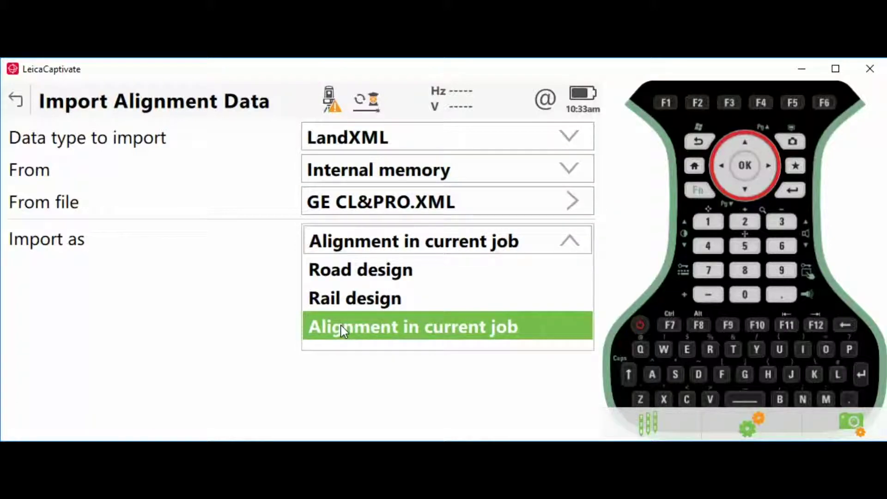
click(342, 329)
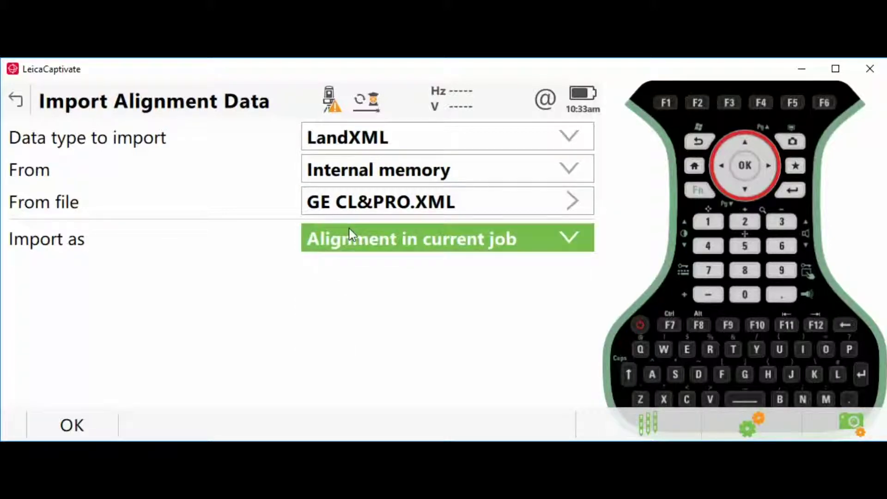
- Import the layer 0 lines as alignments and decline importing further data
click(81, 425)
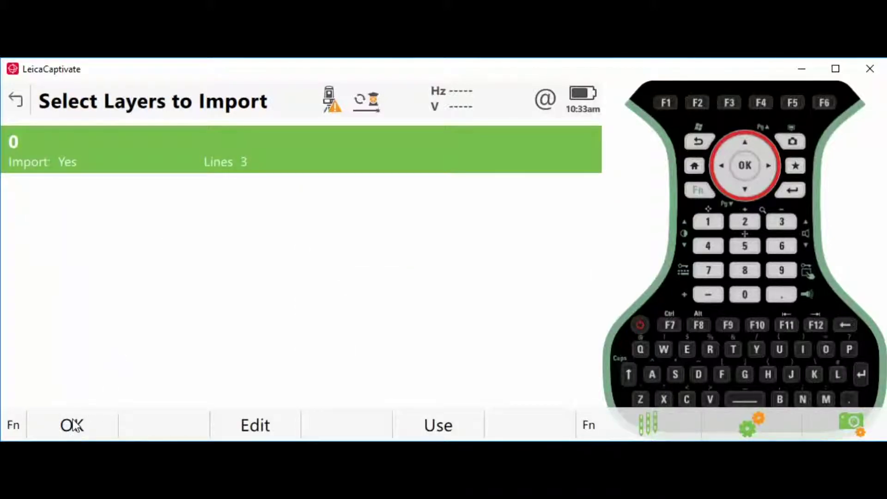
click(88, 425)
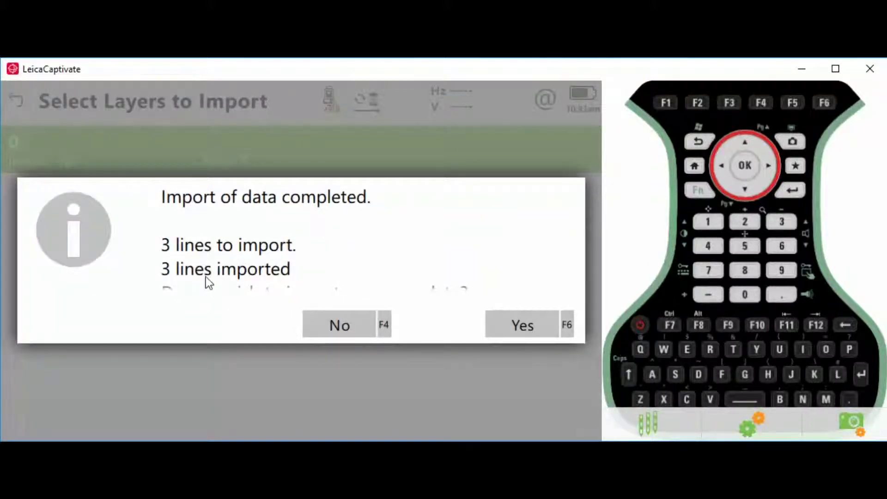
click(332, 326)
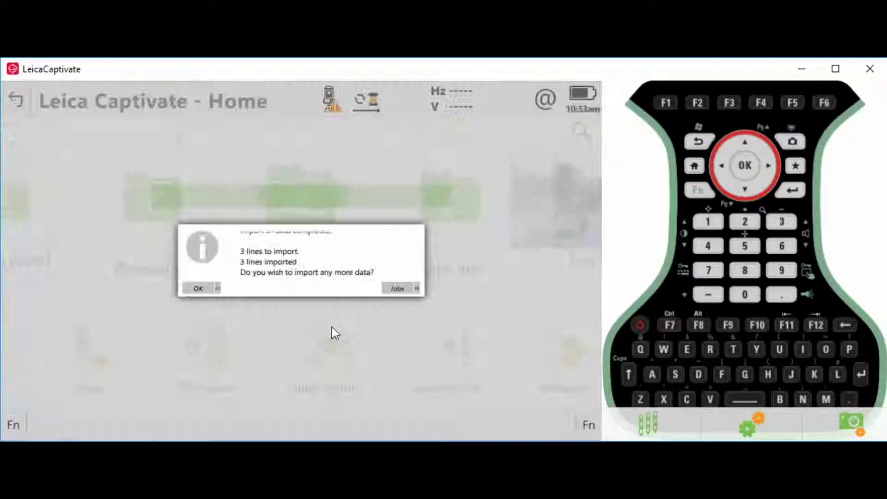
click(280, 237)
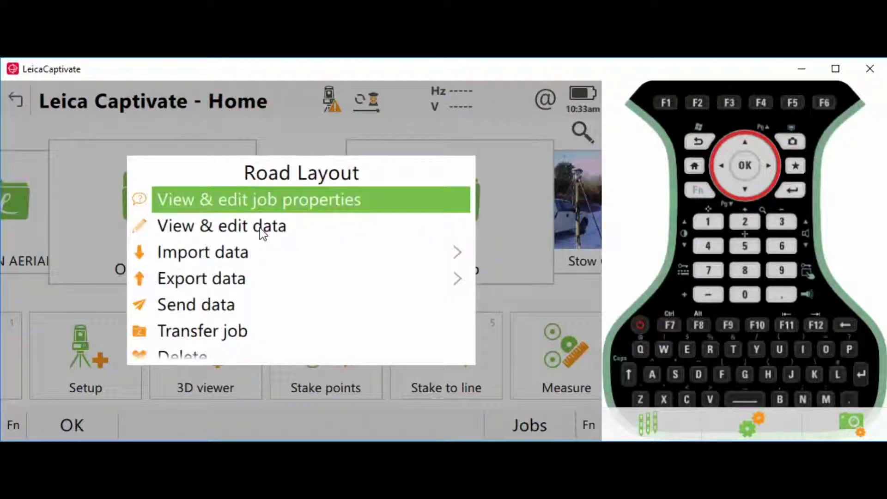
click(260, 228)
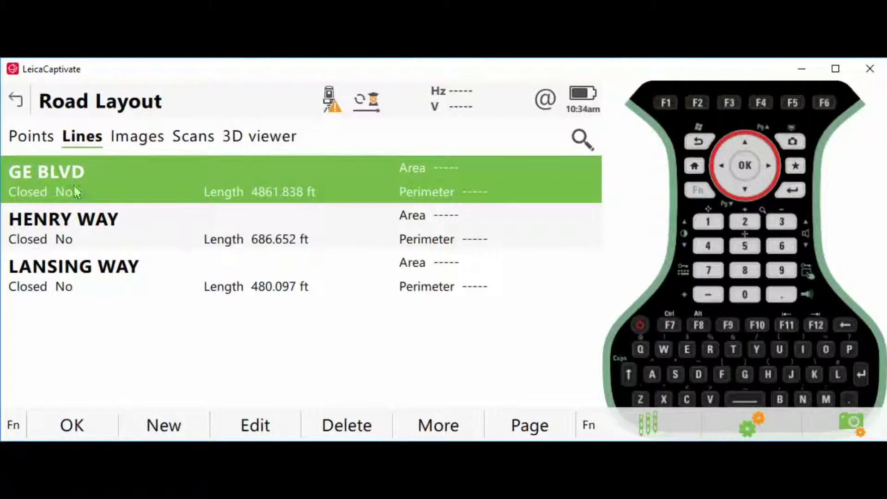
click(69, 425)
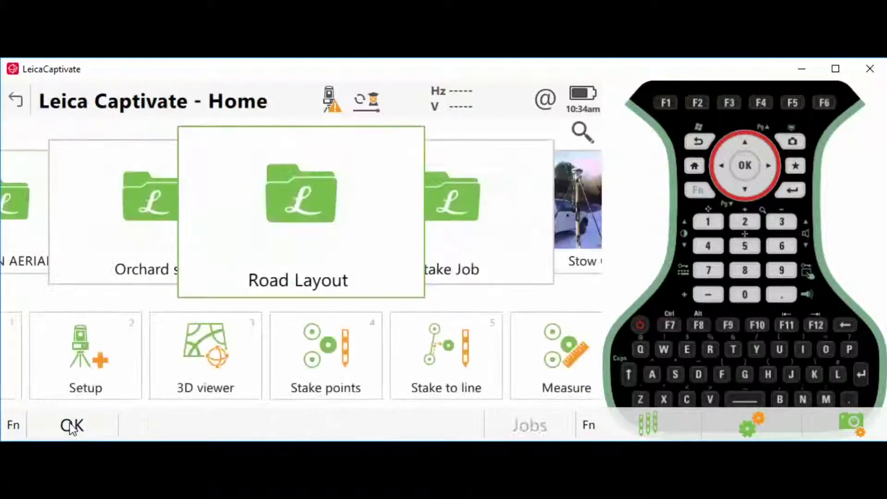
click(456, 375)
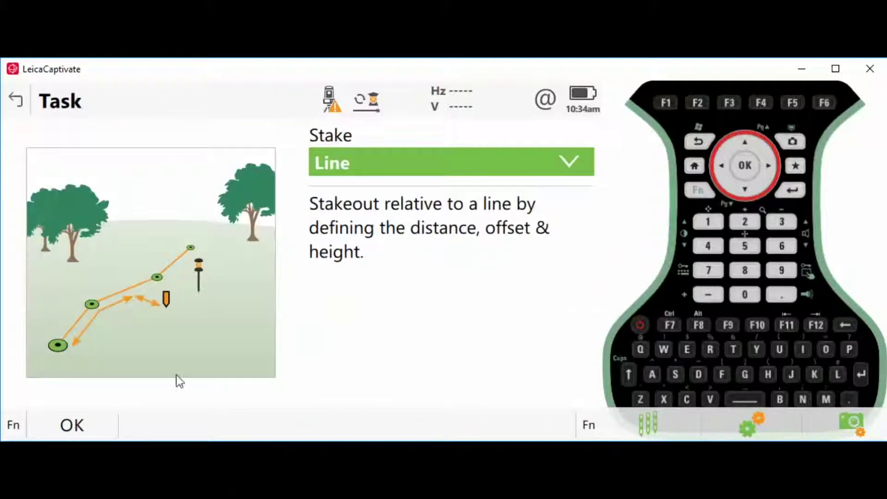
click(91, 428)
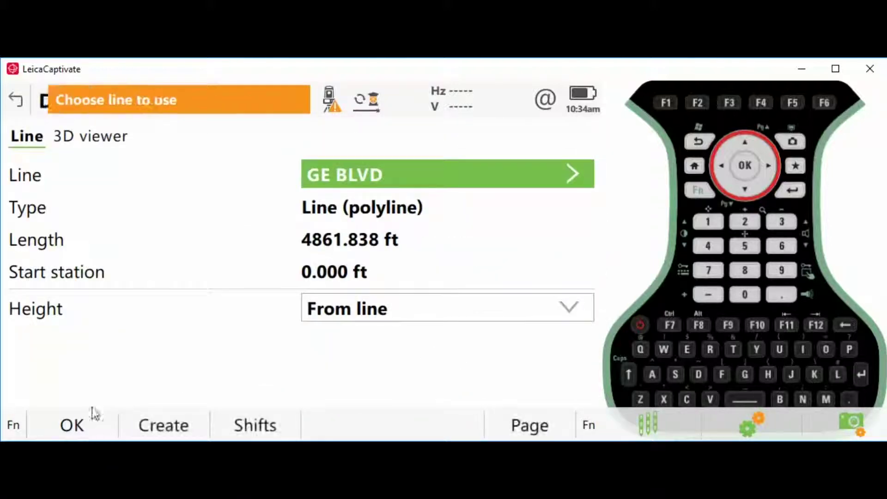
click(91, 142)
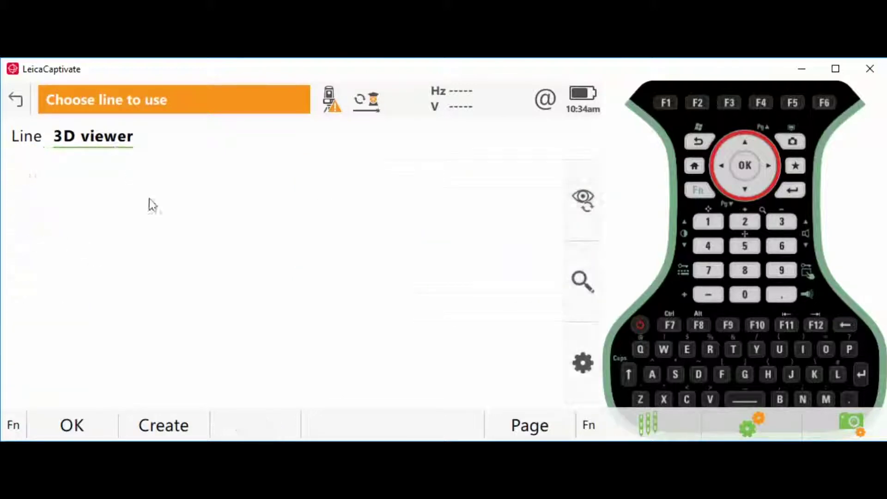
click(23, 106)
click(110, 430)
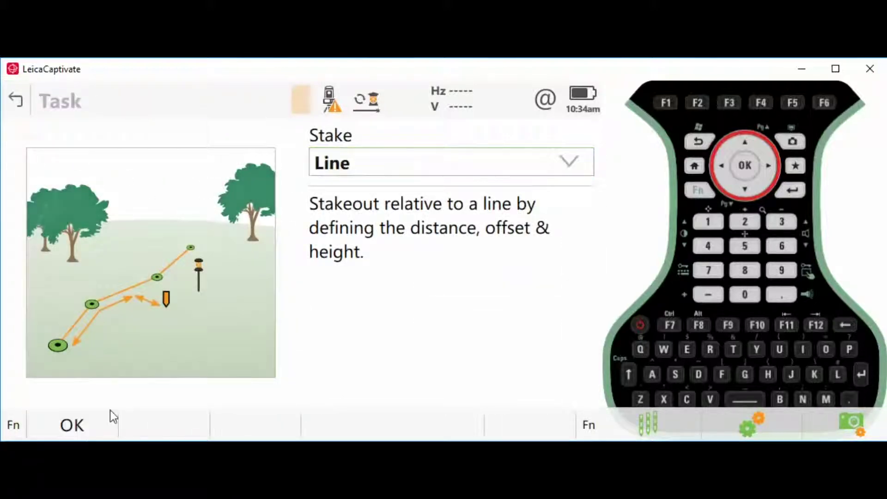
click(316, 179)
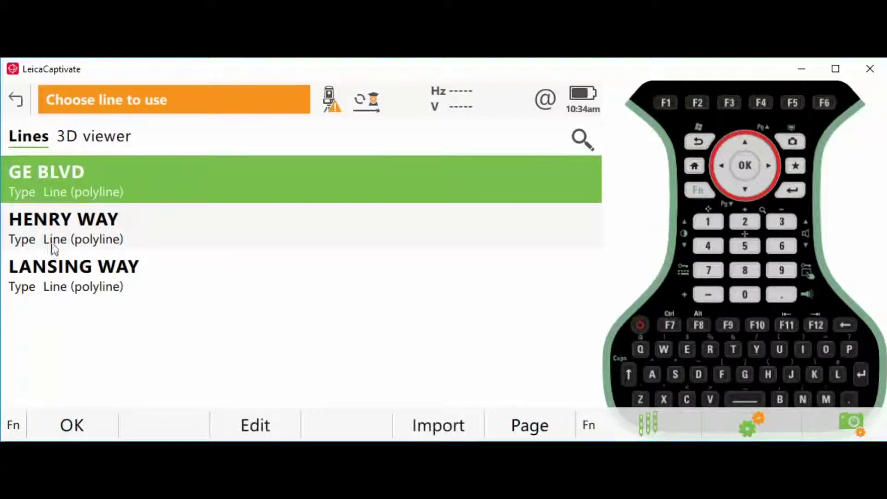
click(64, 218)
click(97, 139)
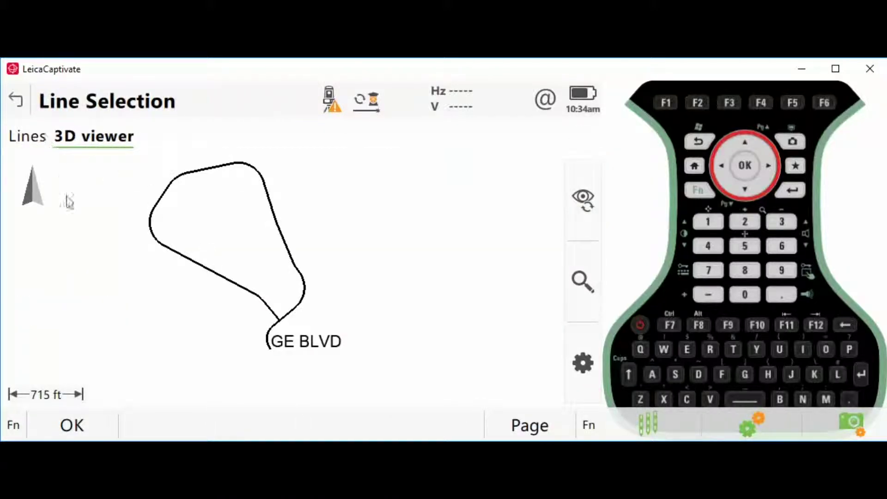
click(16, 99)
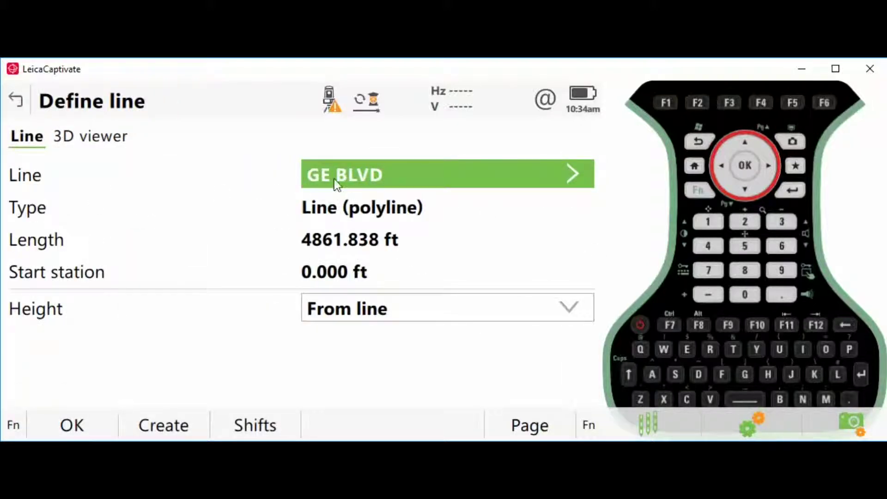
click(334, 179)
click(88, 233)
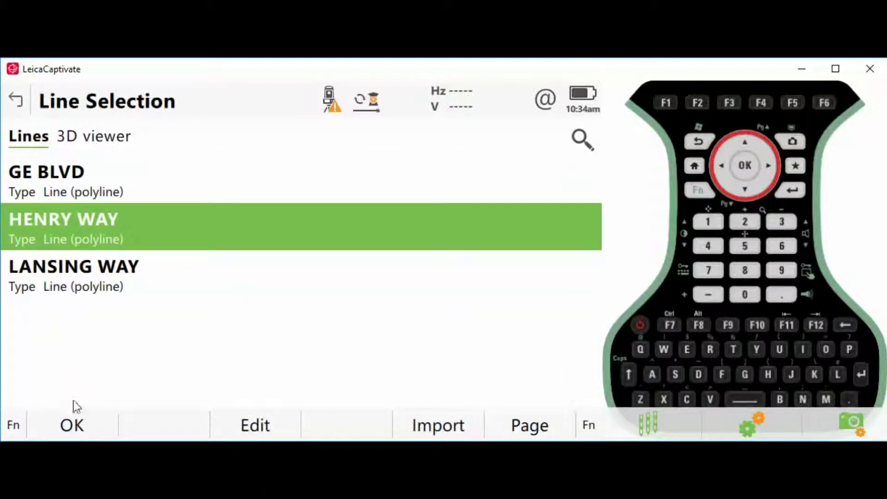
click(72, 424)
click(119, 137)
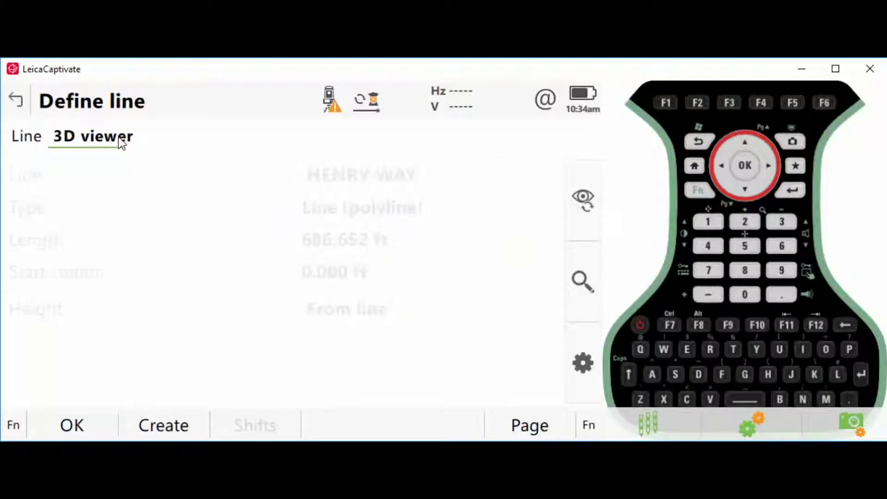
click(87, 424)
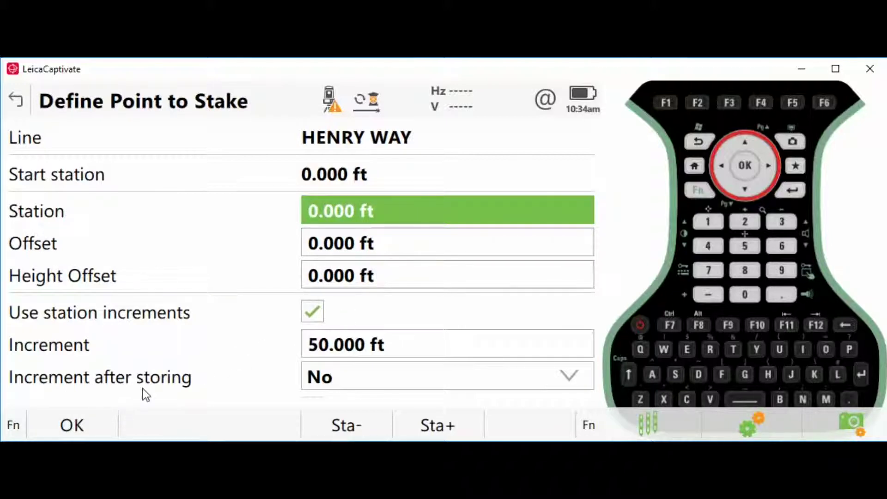
click(73, 425)
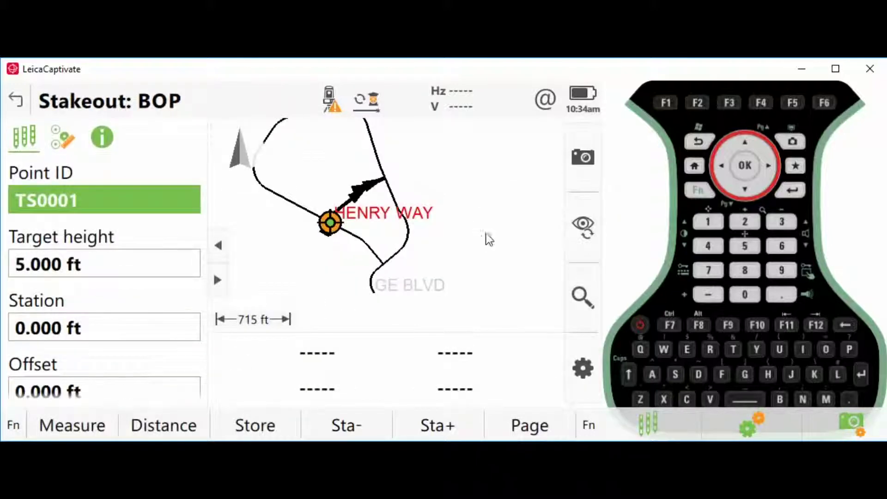
click(695, 165)
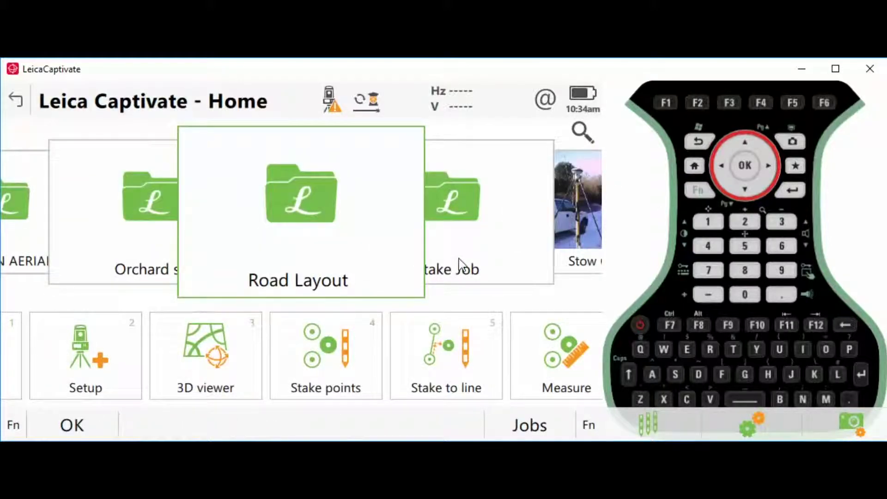
- Scroll the Home screen app strip to show Alignment editor, Stake road and Check road
drag(457, 368, 104, 383)
drag(356, 372, 279, 386)
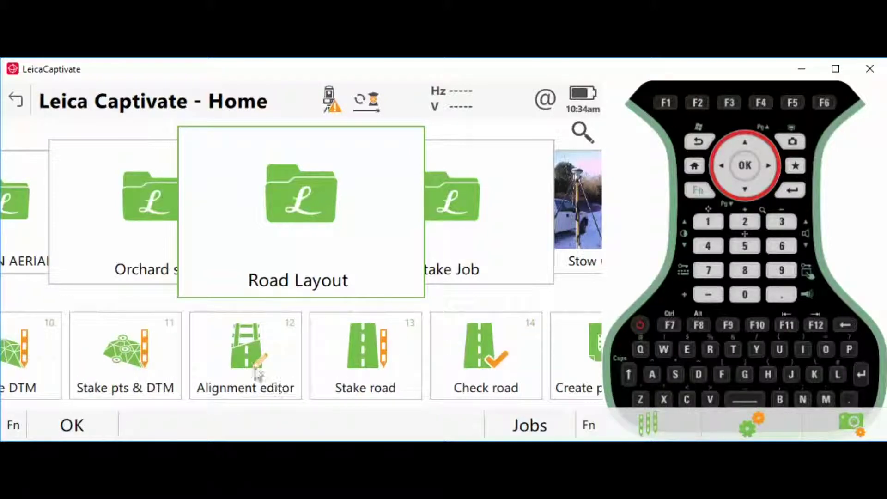